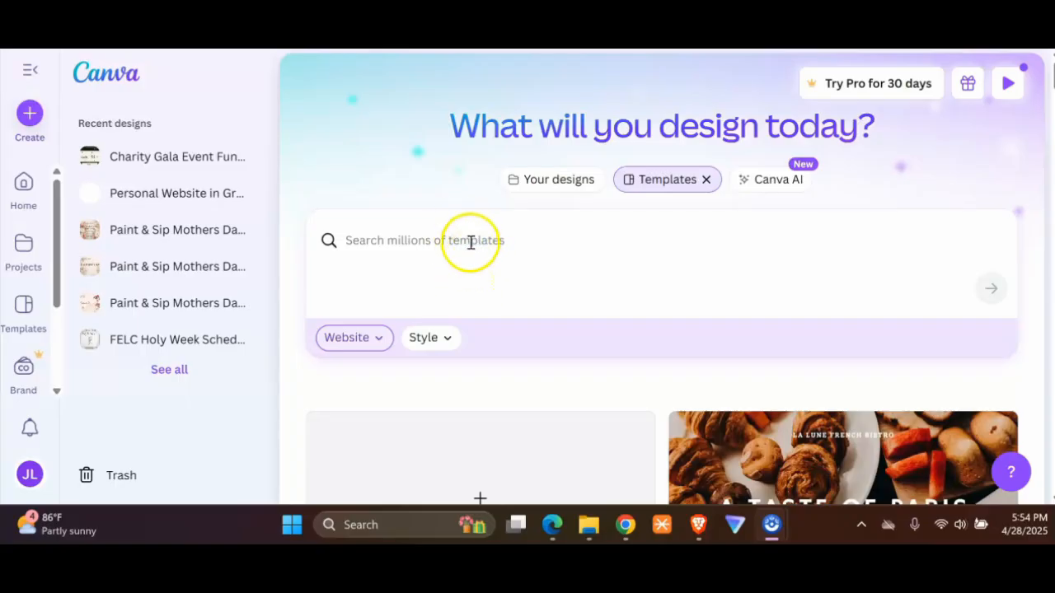
# Step: Search the website templates for "vegan restaurant"
pyautogui.click(471, 243)
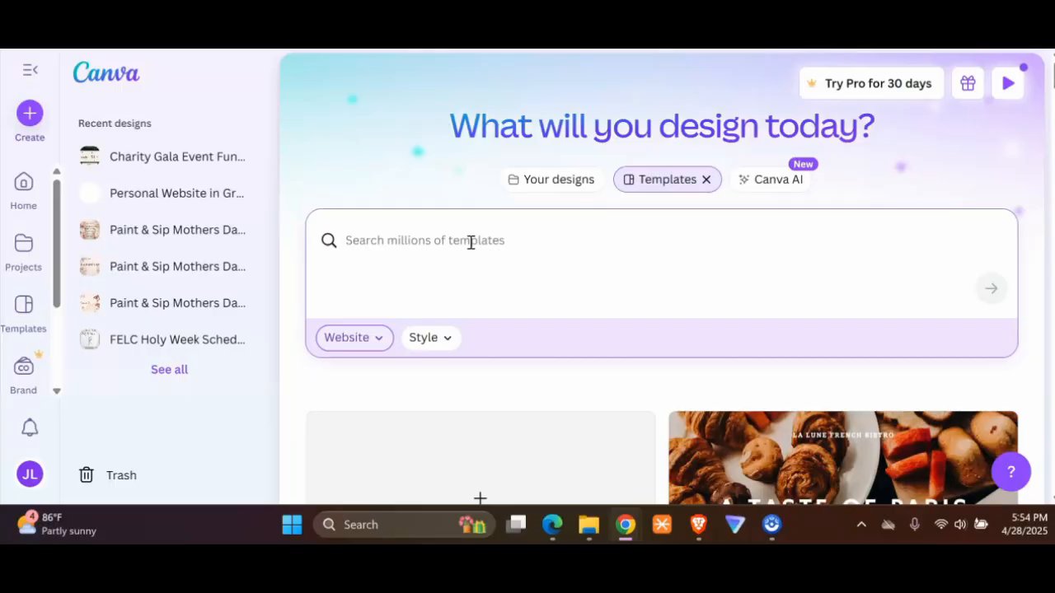
pyautogui.write('vre')
pyautogui.press('BackSpace')
pyautogui.press('BackSpace')
pyautogui.write('egan')
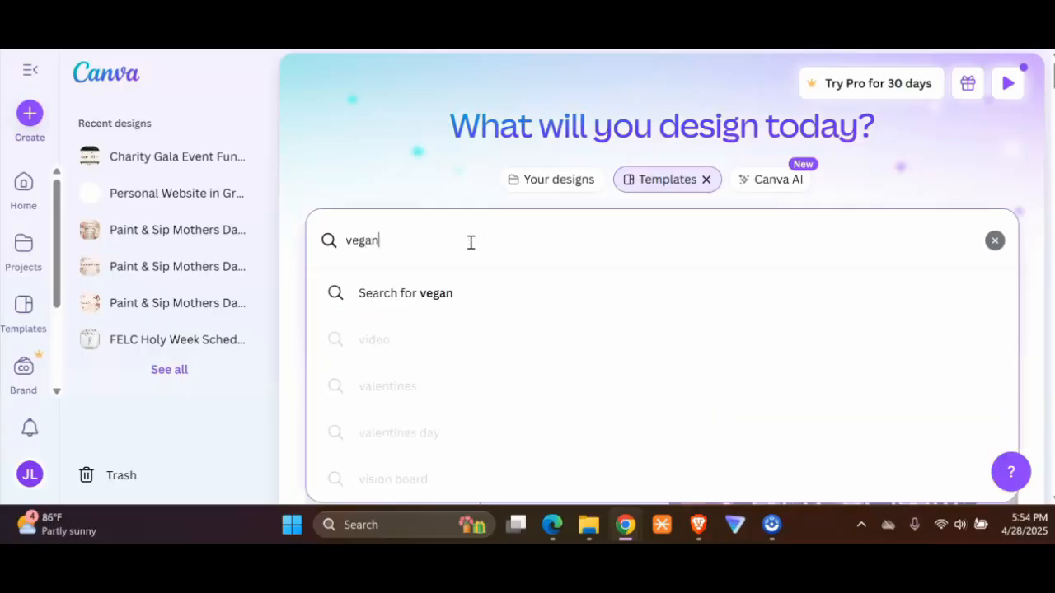
pyautogui.write(' restua')
pyautogui.press('BackSpace')
pyautogui.press('BackSpace')
pyautogui.write('a')
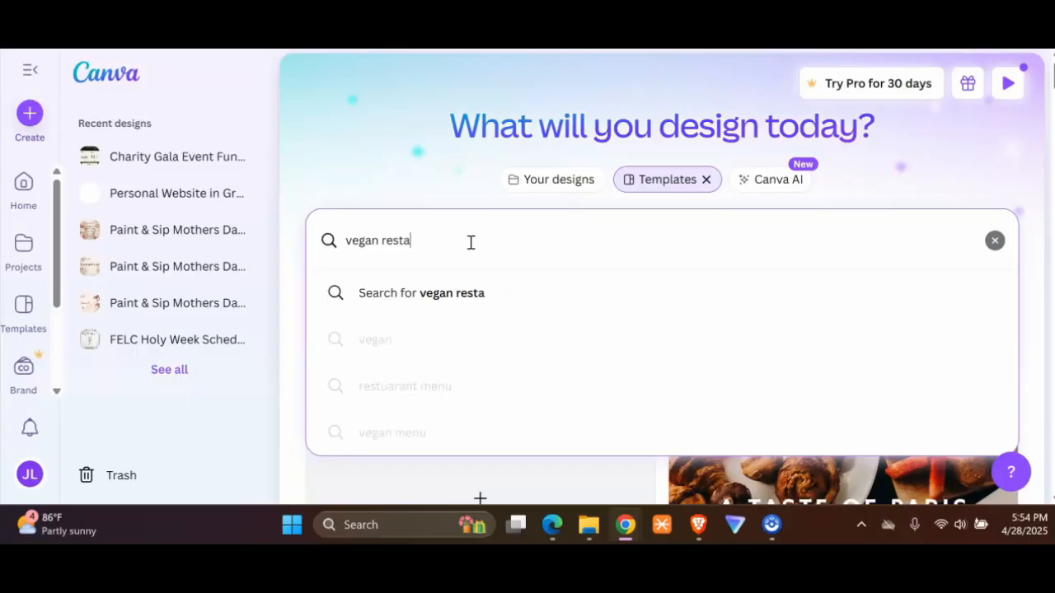
pyautogui.write('urant')
pyautogui.press('Return')
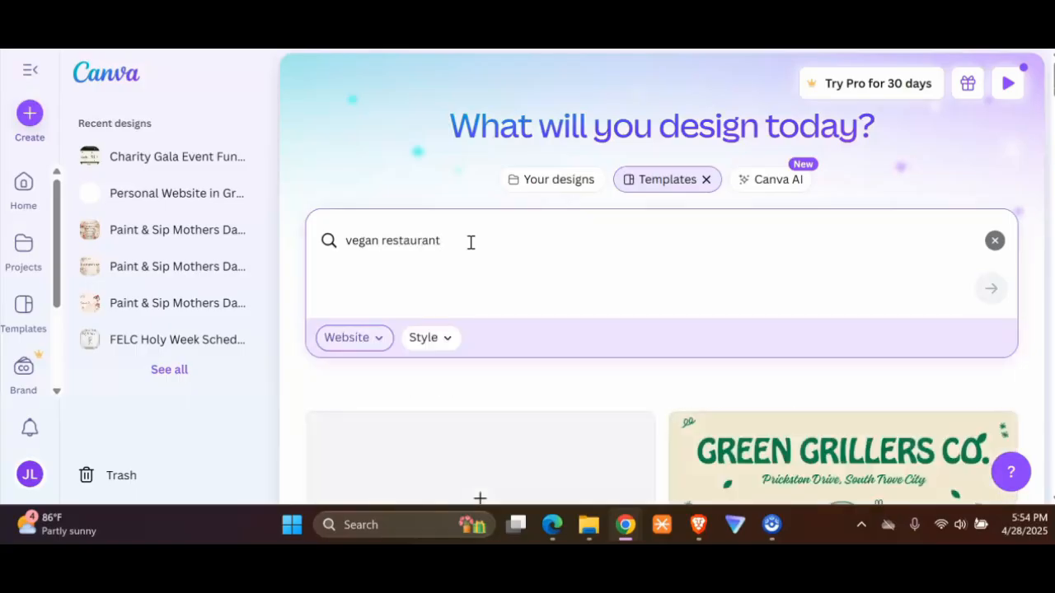
# Step: Clear the Website category filter, browse the available template categories and select Website again
pyautogui.click(370, 337)
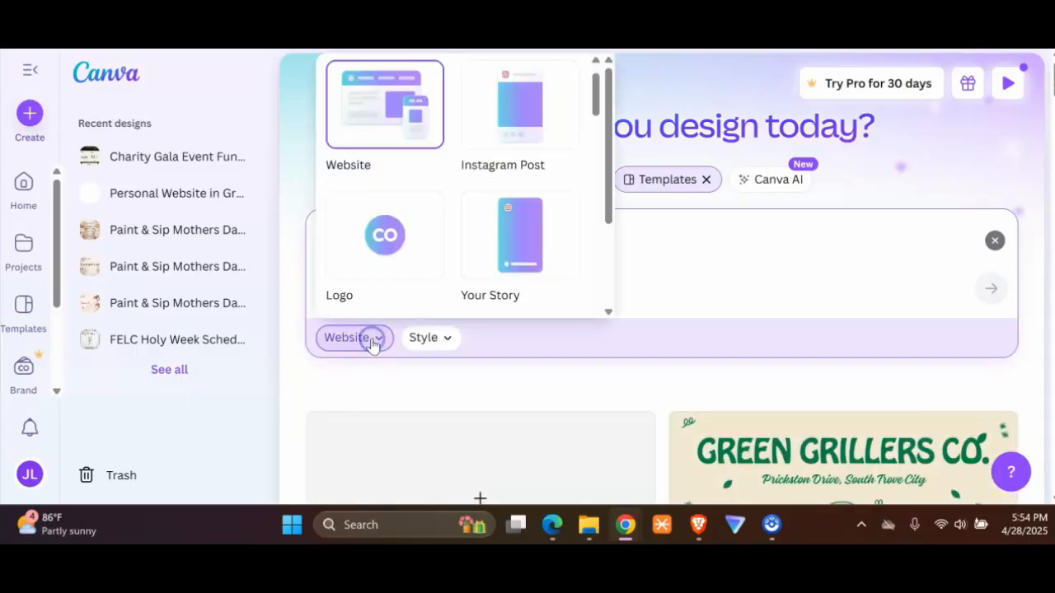
pyautogui.click(366, 144)
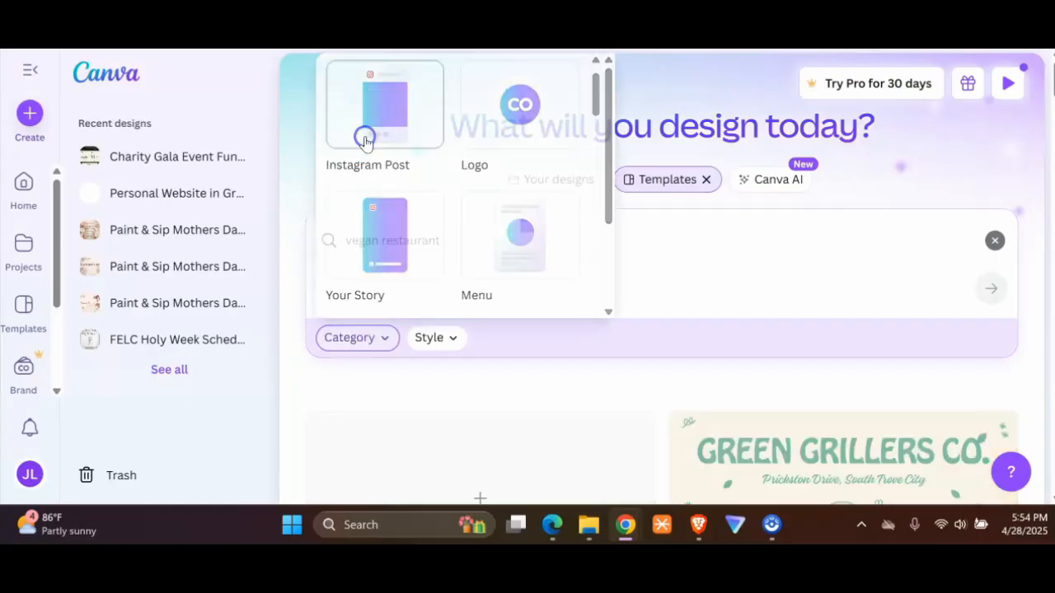
pyautogui.click(371, 337)
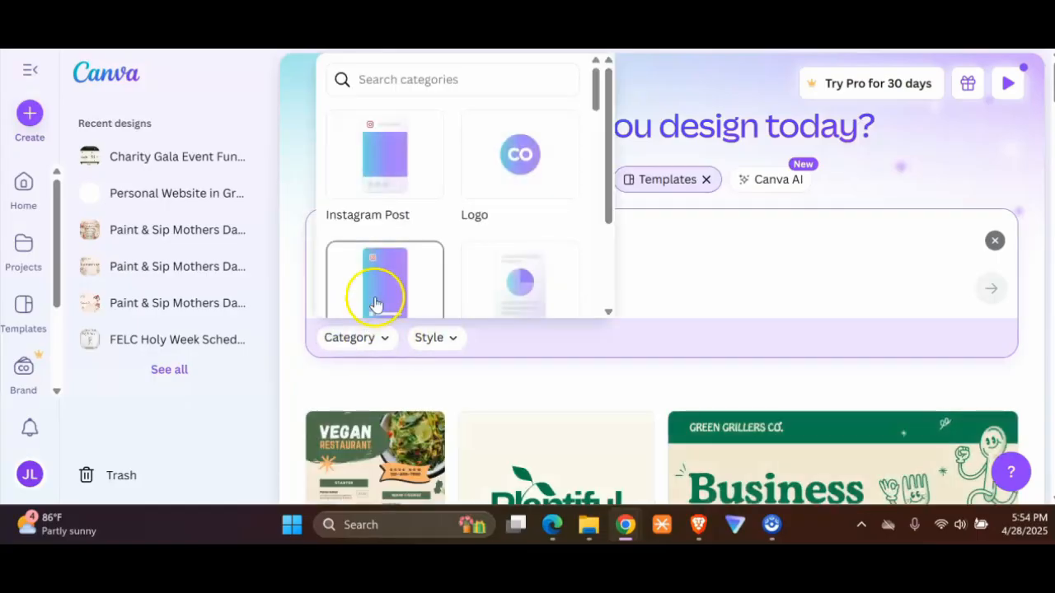
pyautogui.scroll(-10, 519, 207)
pyautogui.scroll(-12, 520, 217)
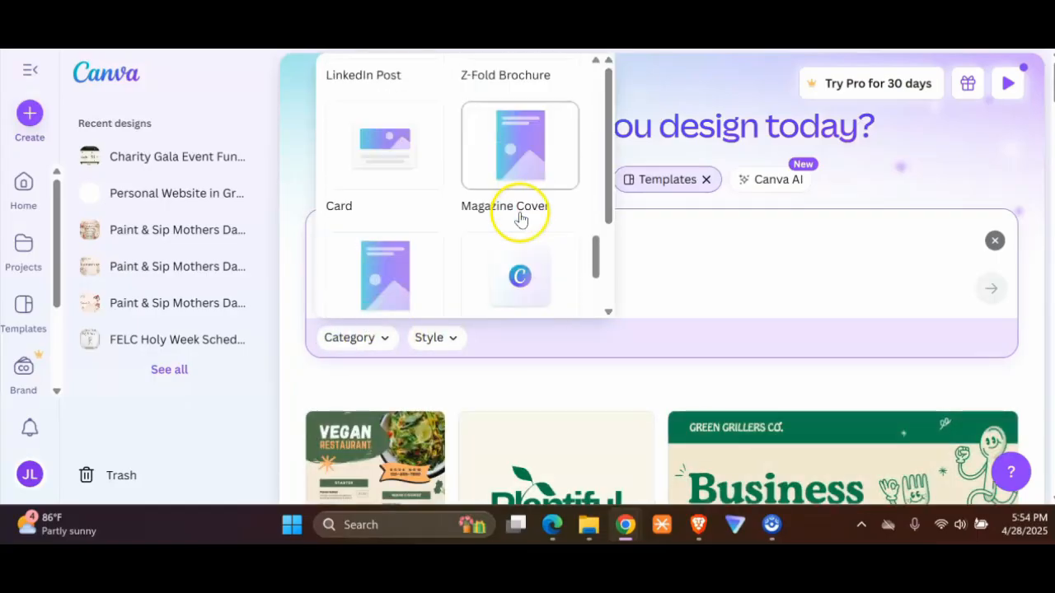
pyautogui.scroll(-6, 517, 223)
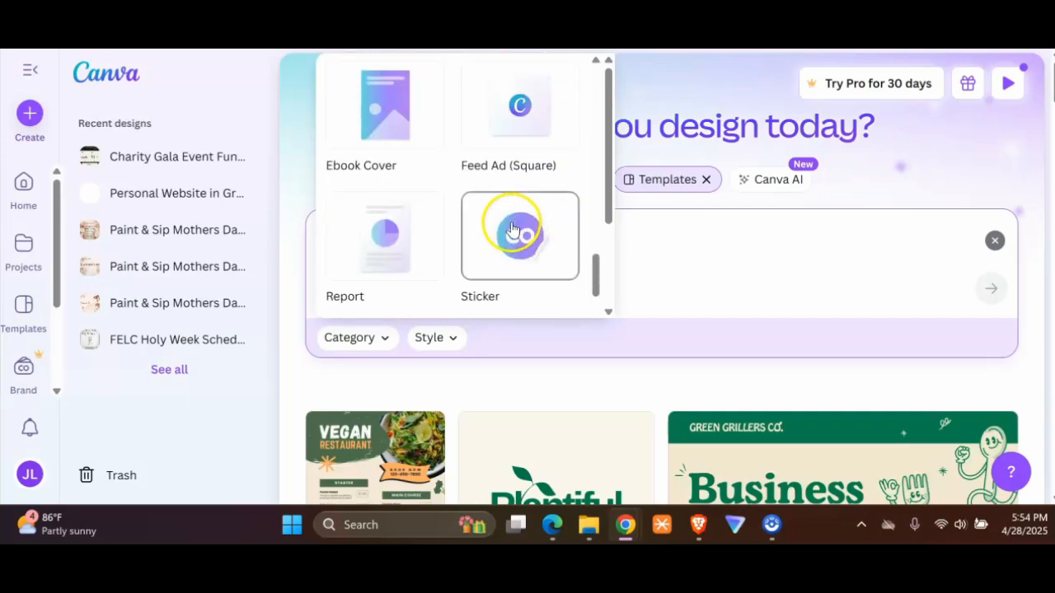
pyautogui.scroll(-3, 499, 202)
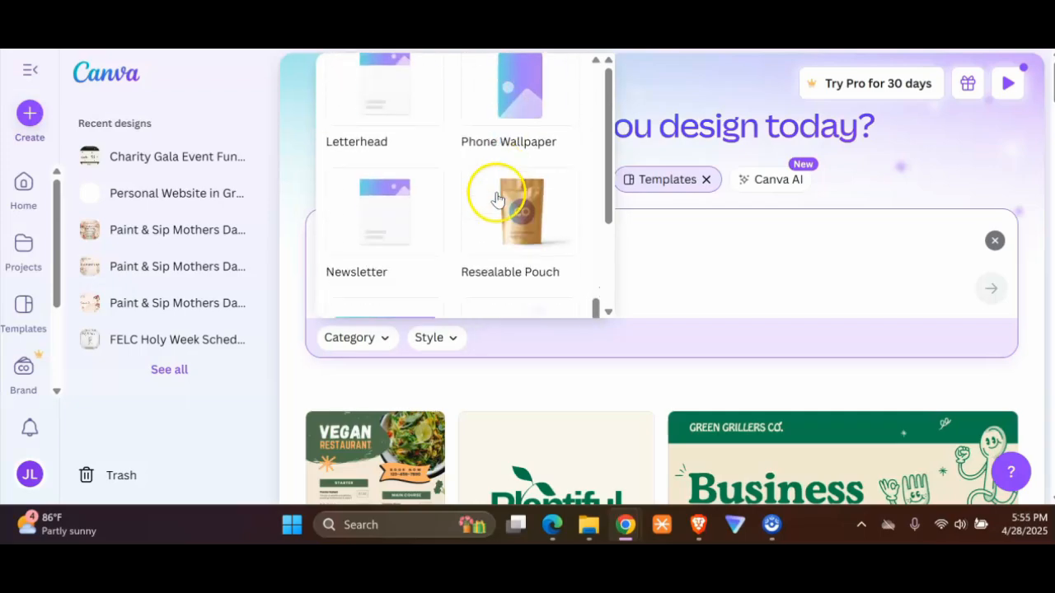
pyautogui.scroll(-6, 497, 200)
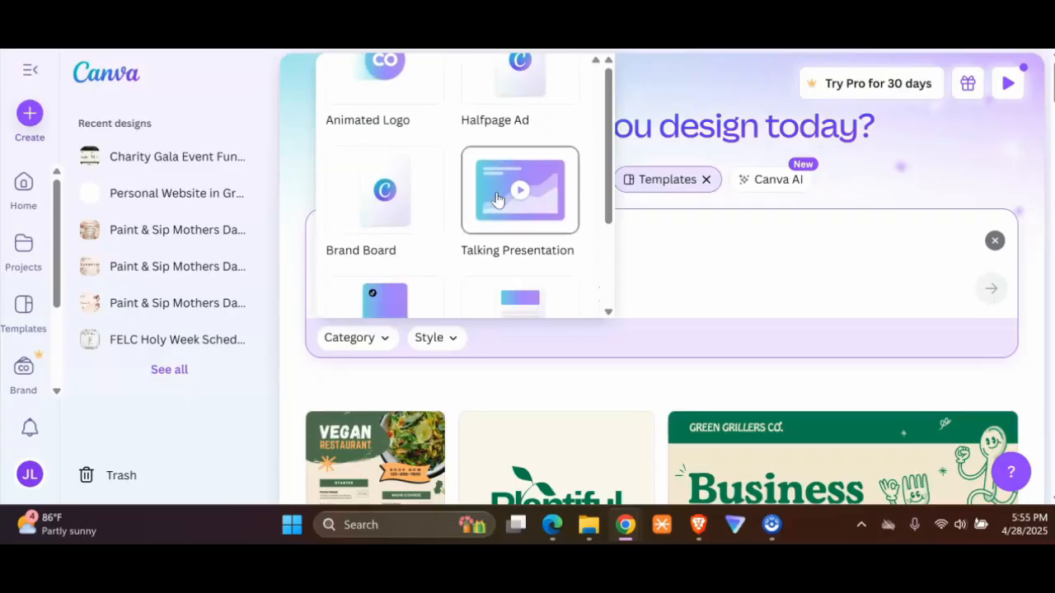
pyautogui.scroll(-3, 497, 200)
pyautogui.click(499, 170)
pyautogui.click(634, 312)
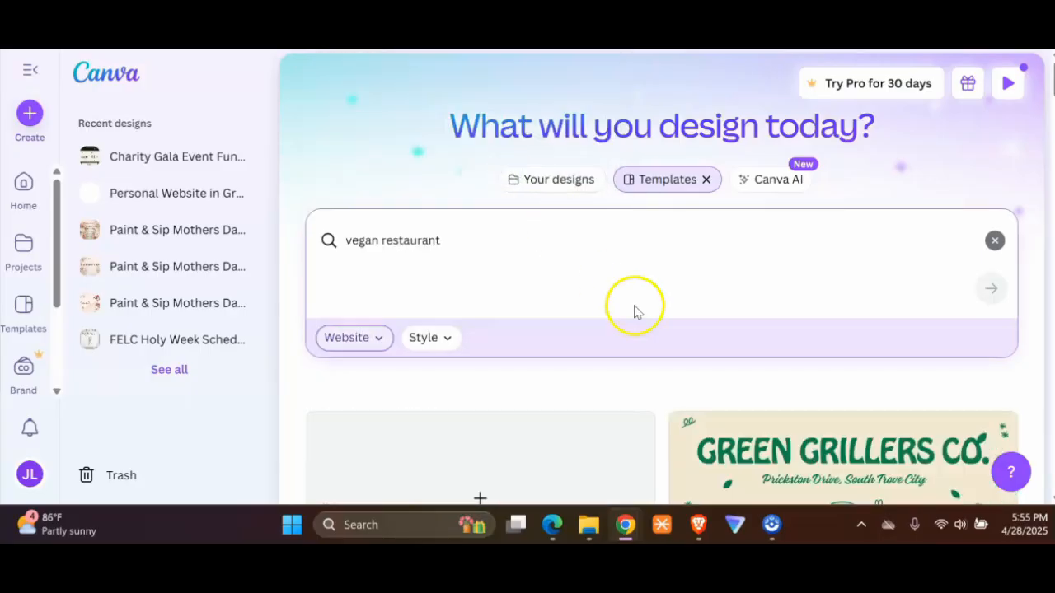
# Step: Look through the website template results and open the "Wholesome goodness is here." template
pyautogui.scroll(-3, 636, 316)
pyautogui.scroll(1, 635, 318)
pyautogui.scroll(-3, 639, 320)
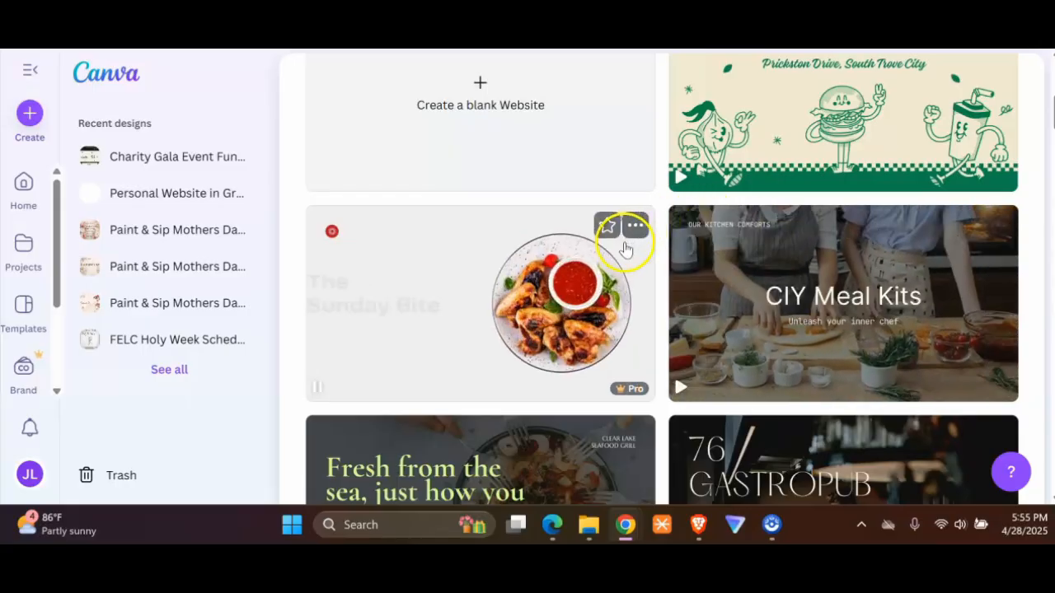
pyautogui.moveTo(634, 393)
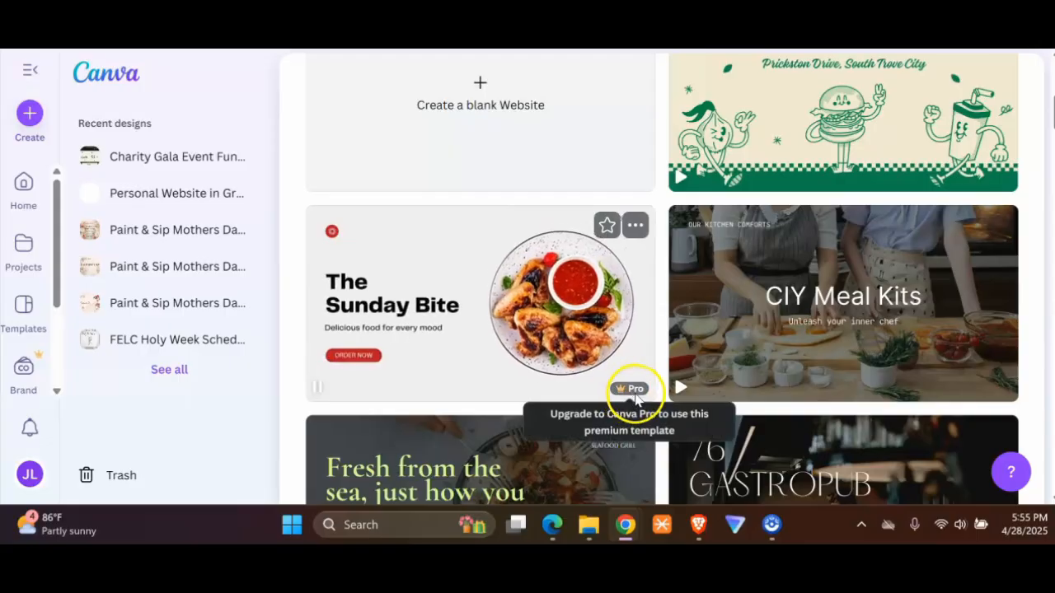
pyautogui.scroll(-3, 639, 387)
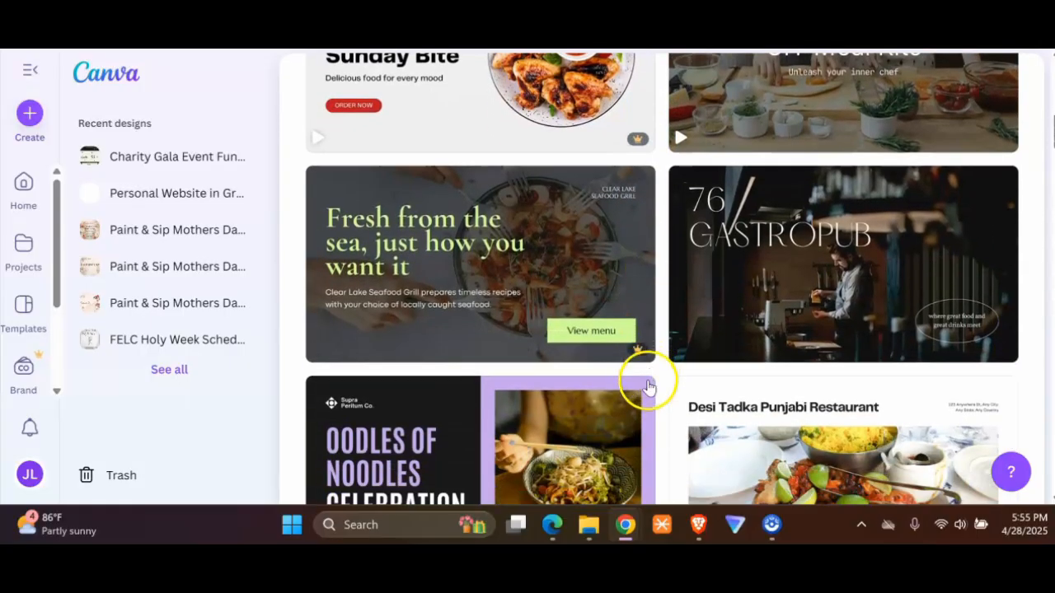
pyautogui.scroll(-1, 777, 369)
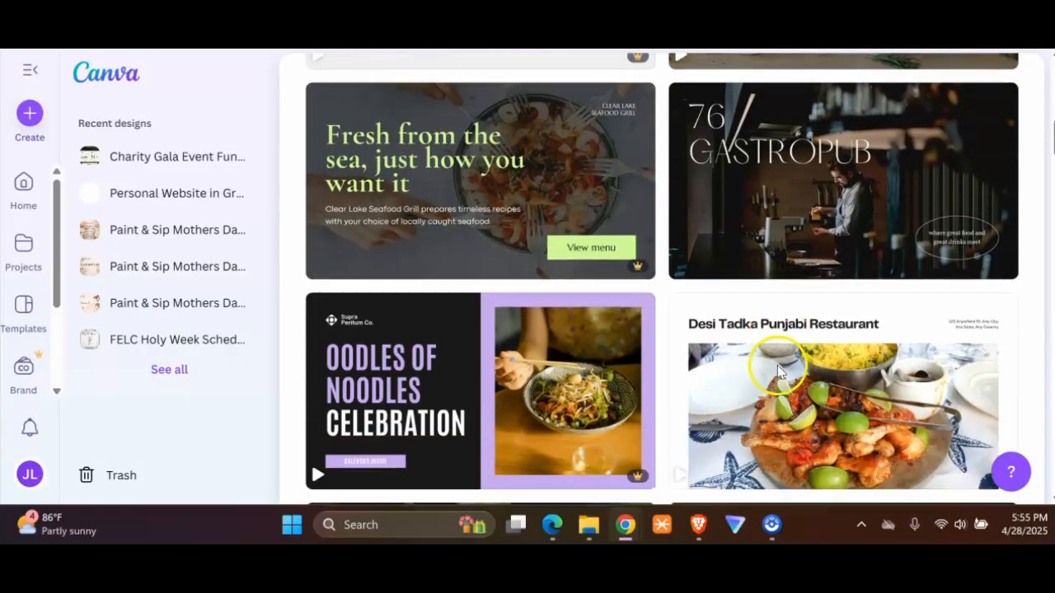
pyautogui.scroll(-5, 777, 365)
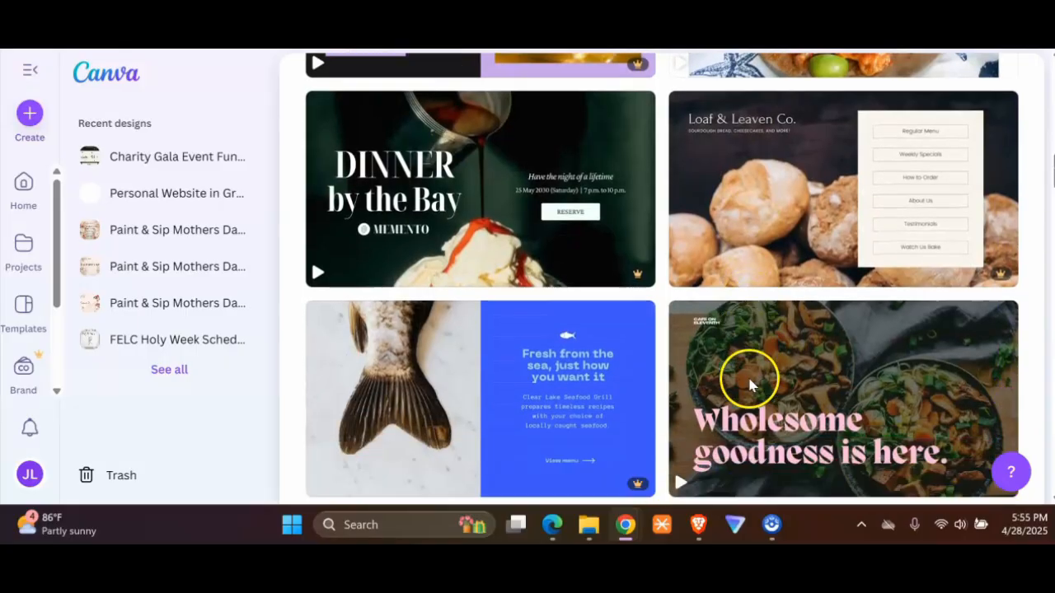
pyautogui.scroll(-1, 749, 383)
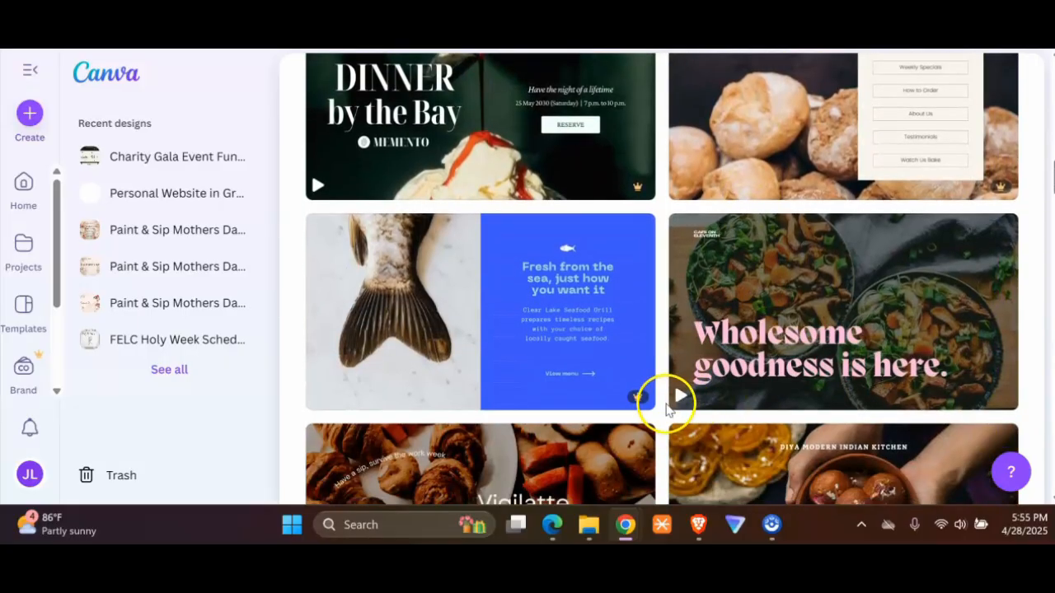
pyautogui.click(834, 302)
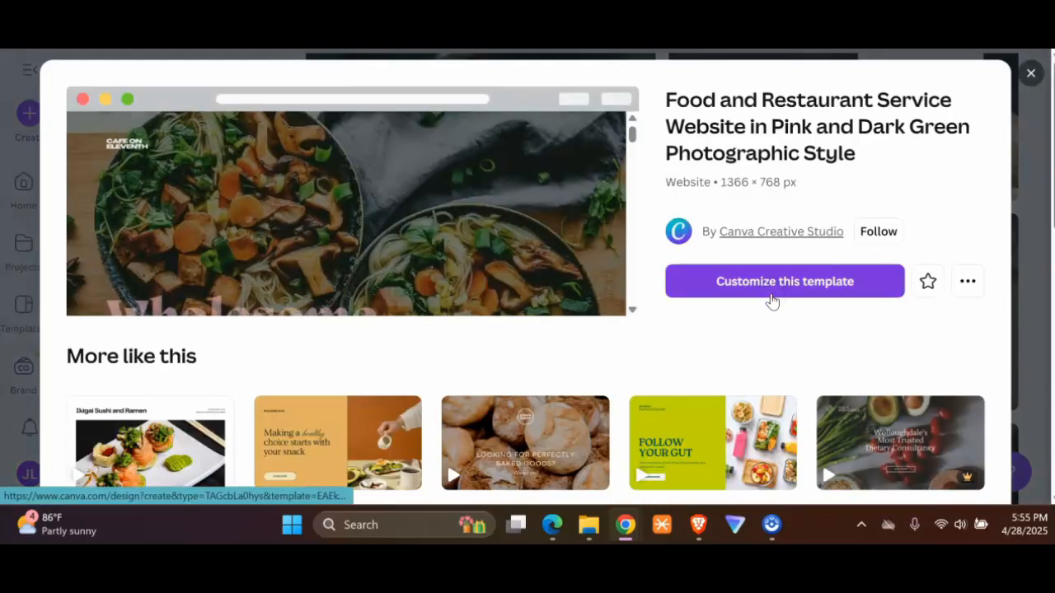
# Step: Preview the pink and dark green restaurant website template's page and start customizing it
pyautogui.scroll(-1, 262, 216)
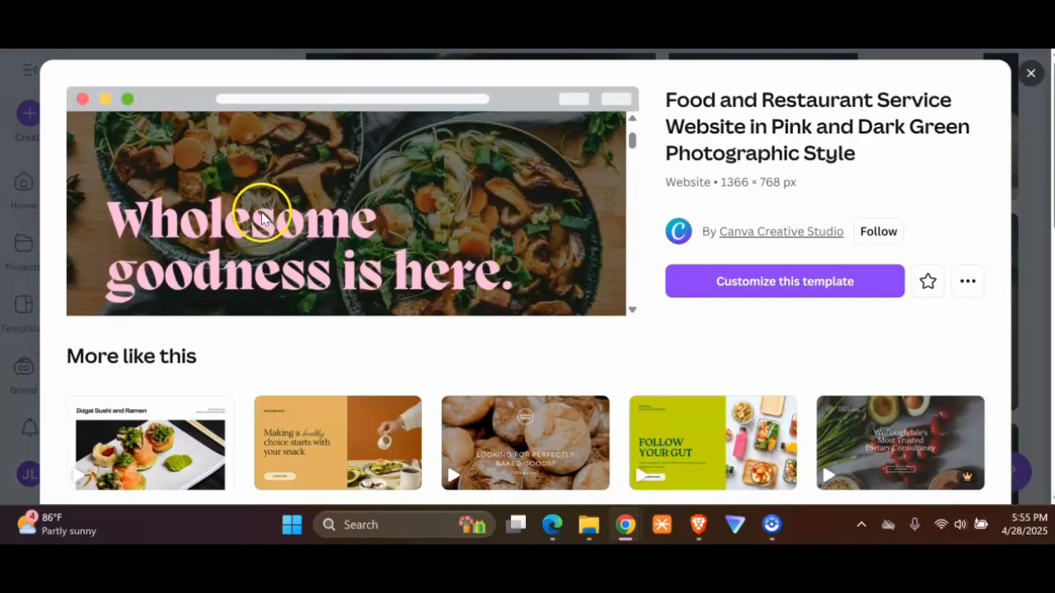
pyautogui.scroll(-2, 261, 216)
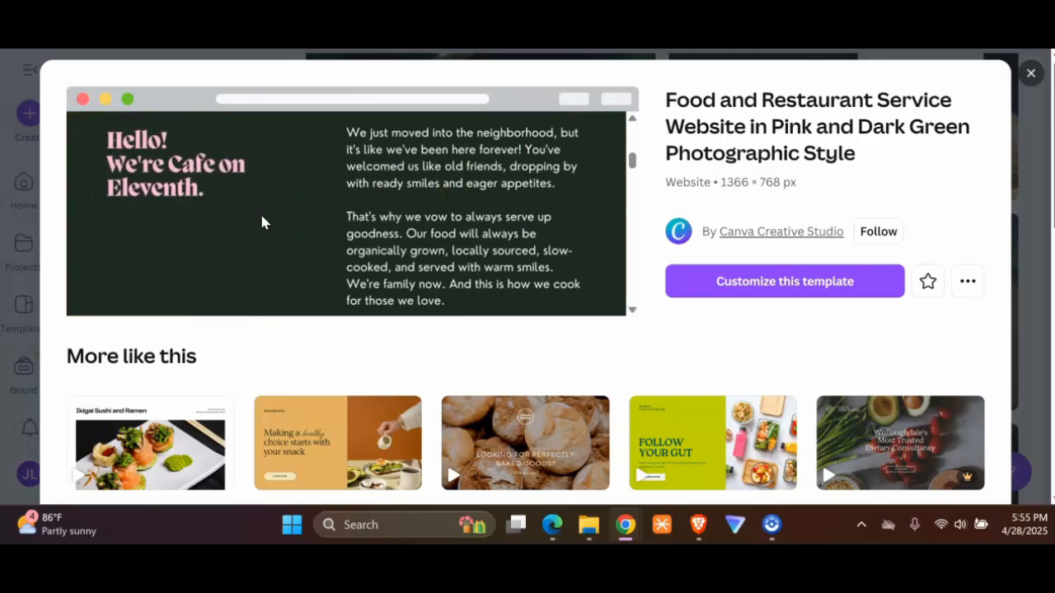
pyautogui.scroll(1, 329, 222)
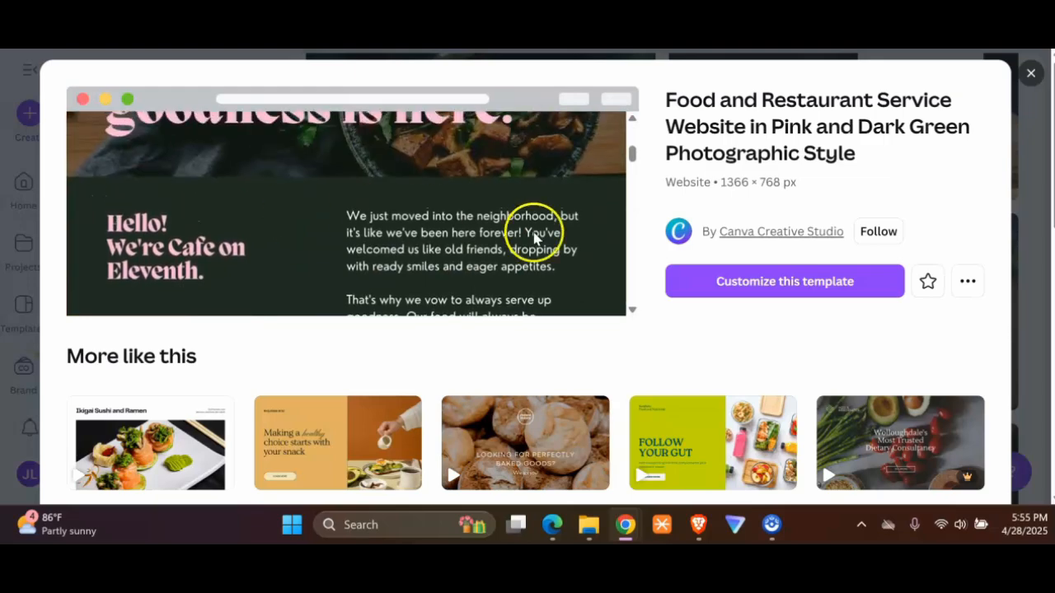
pyautogui.click(725, 281)
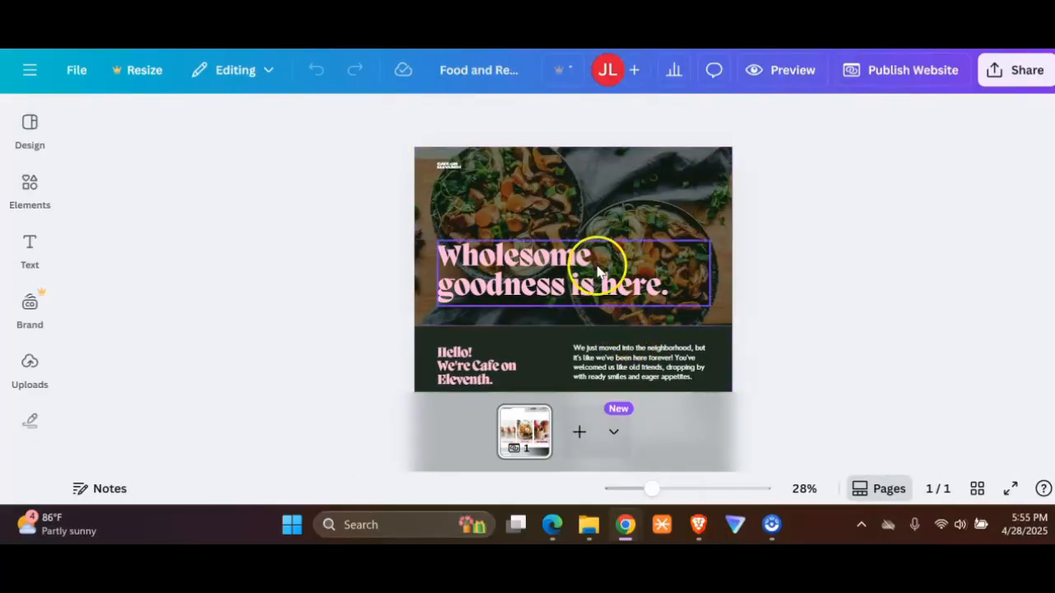
# Step: Enlarge the small cafe name text in the hero image's upper-left corner to size 16.1 and replace it with VEGAN DELIGHTS
pyautogui.click(450, 170)
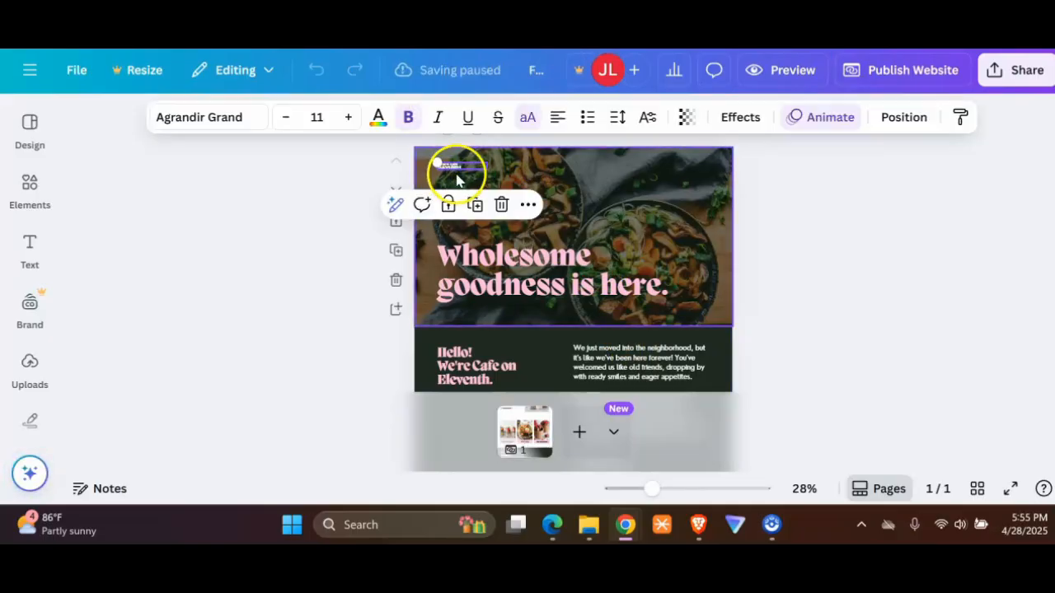
pyautogui.moveTo(424, 157); pyautogui.dragTo(423, 155)
pyautogui.click(458, 167)
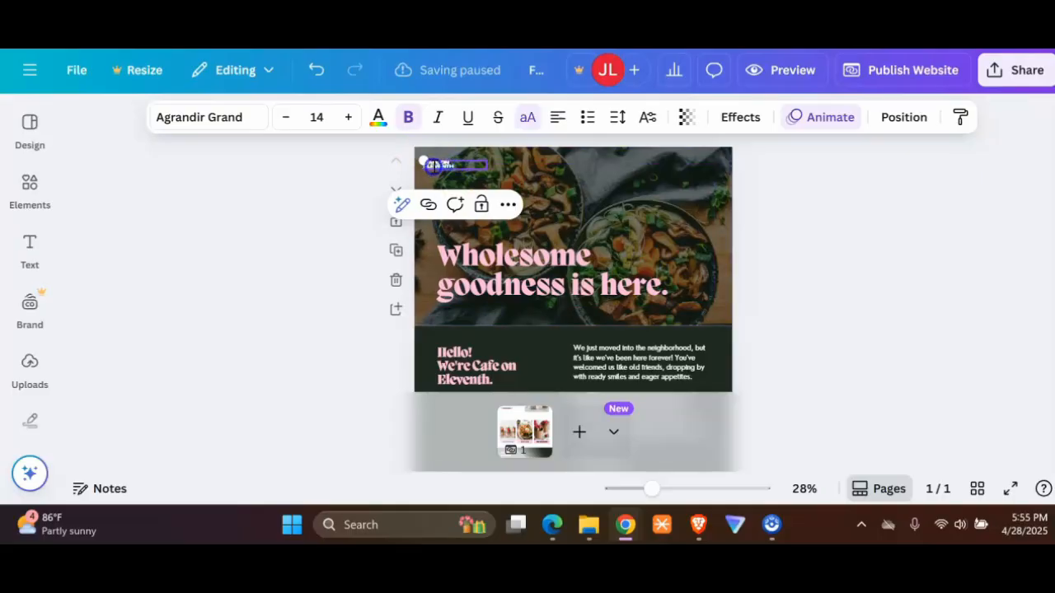
pyautogui.doubleClick(447, 163)
pyautogui.click(457, 163)
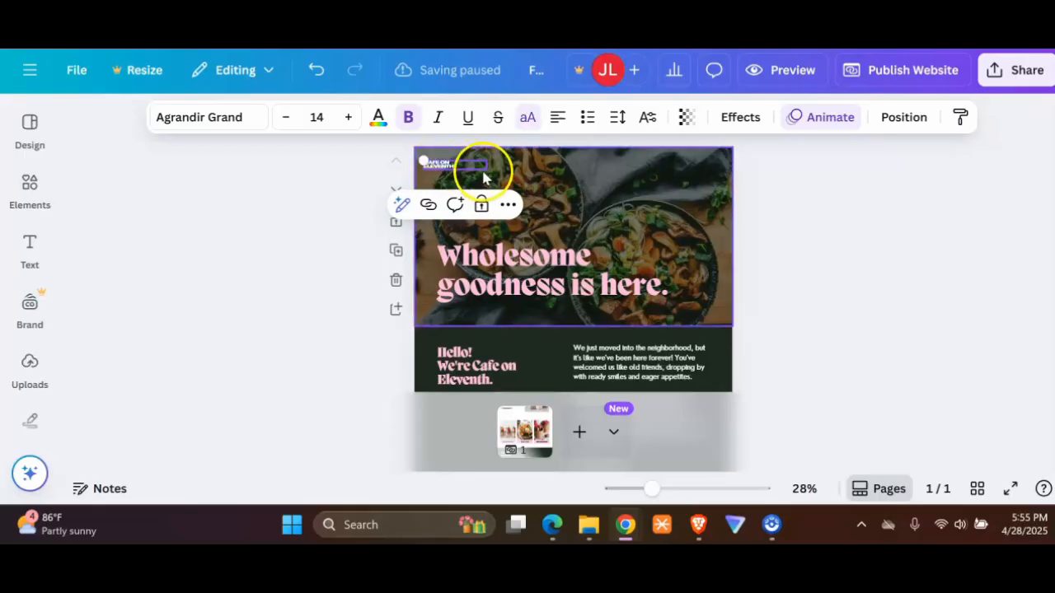
pyautogui.moveTo(414, 157); pyautogui.dragTo(416, 135)
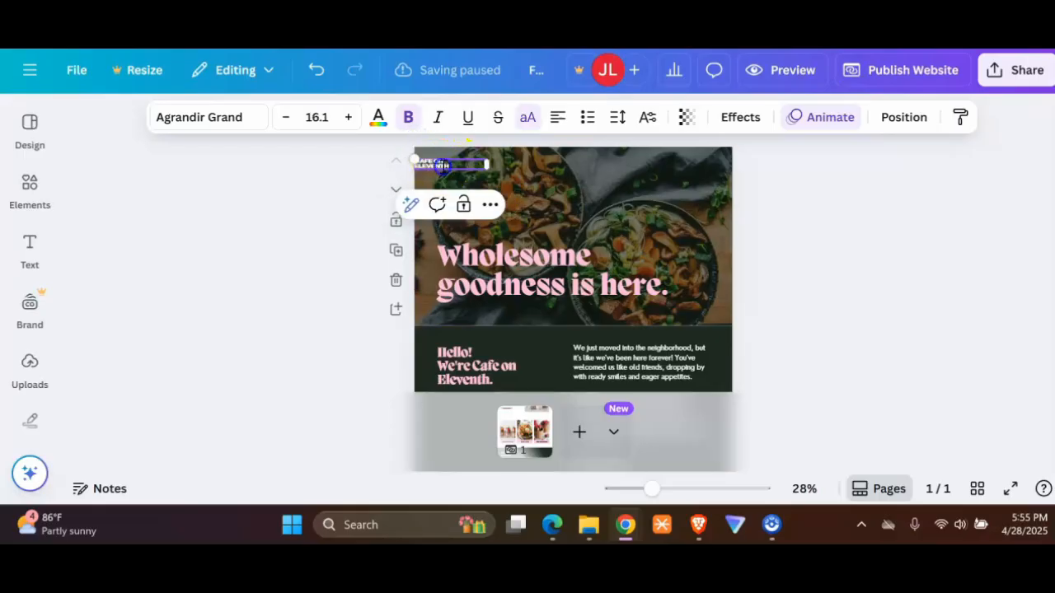
pyautogui.tripleClick(424, 164)
pyautogui.press('BackSpace')
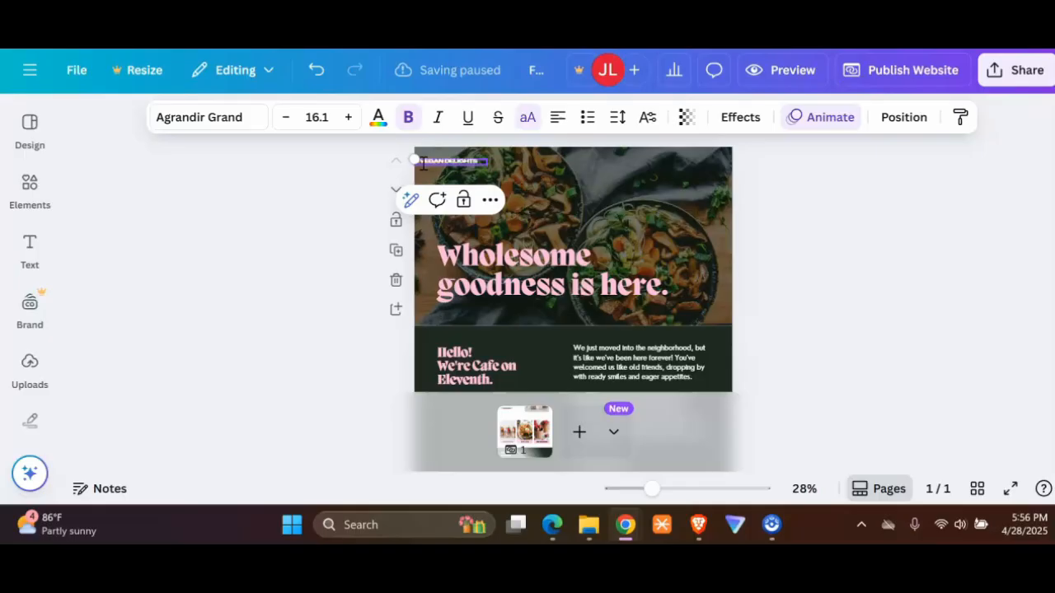
# Step: Search the design elements for "logo" and look through the results
pyautogui.click(28, 173)
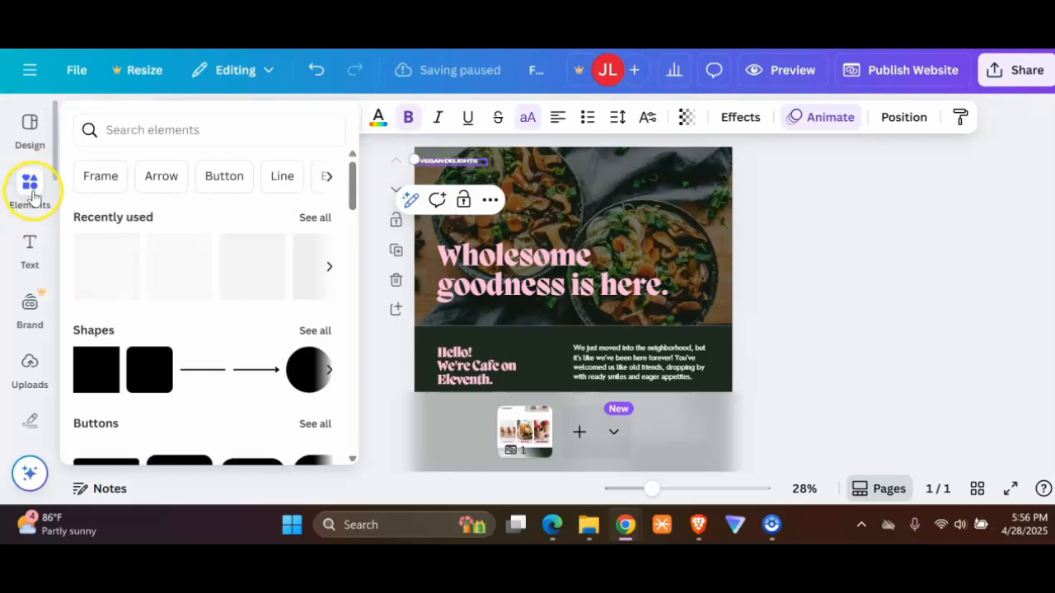
pyautogui.click(173, 131)
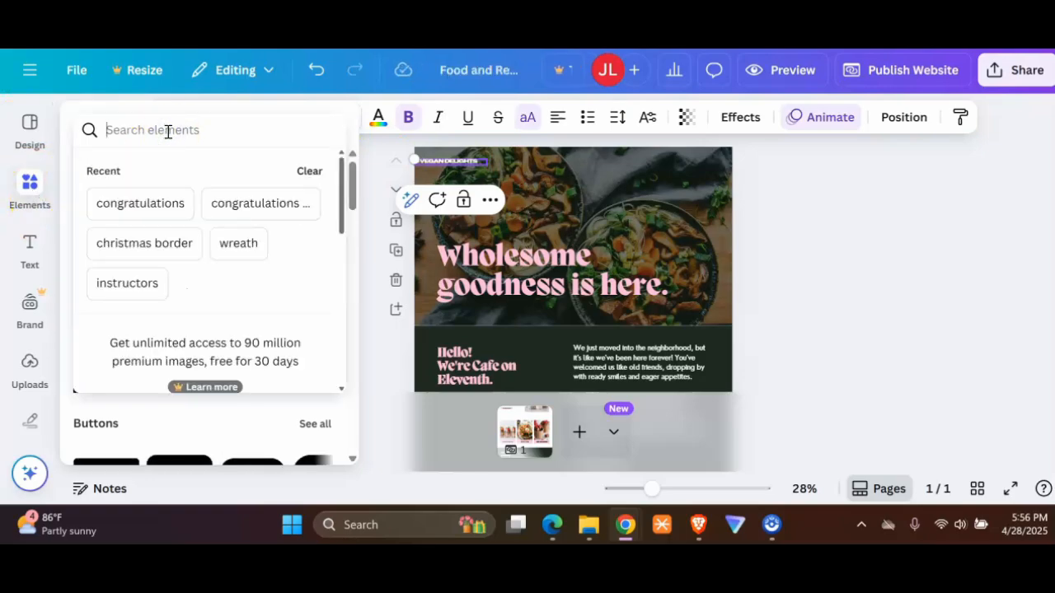
pyautogui.write('logo')
pyautogui.press('Return')
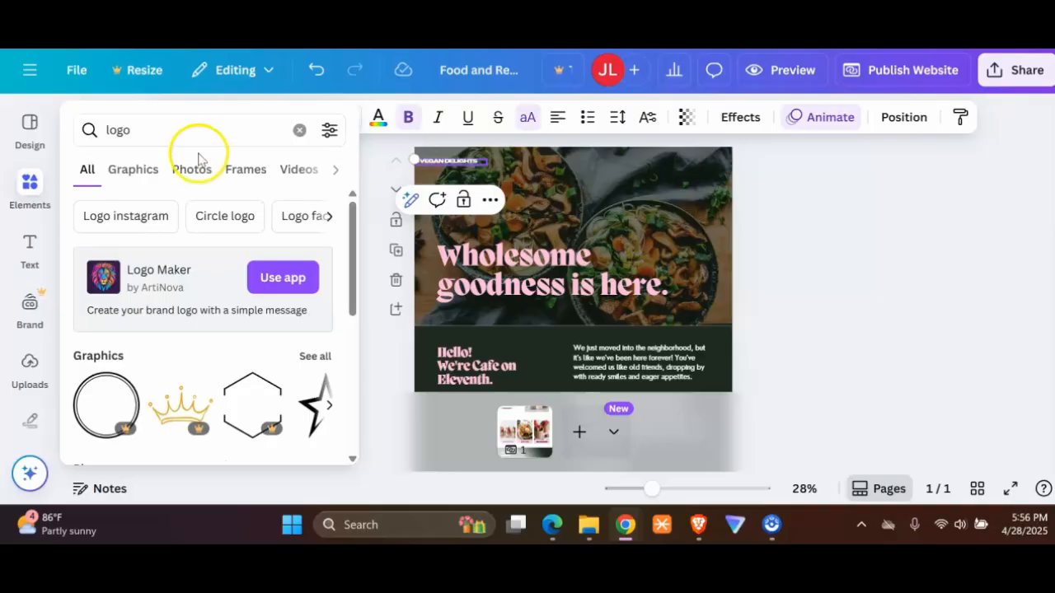
pyautogui.scroll(-5, 229, 288)
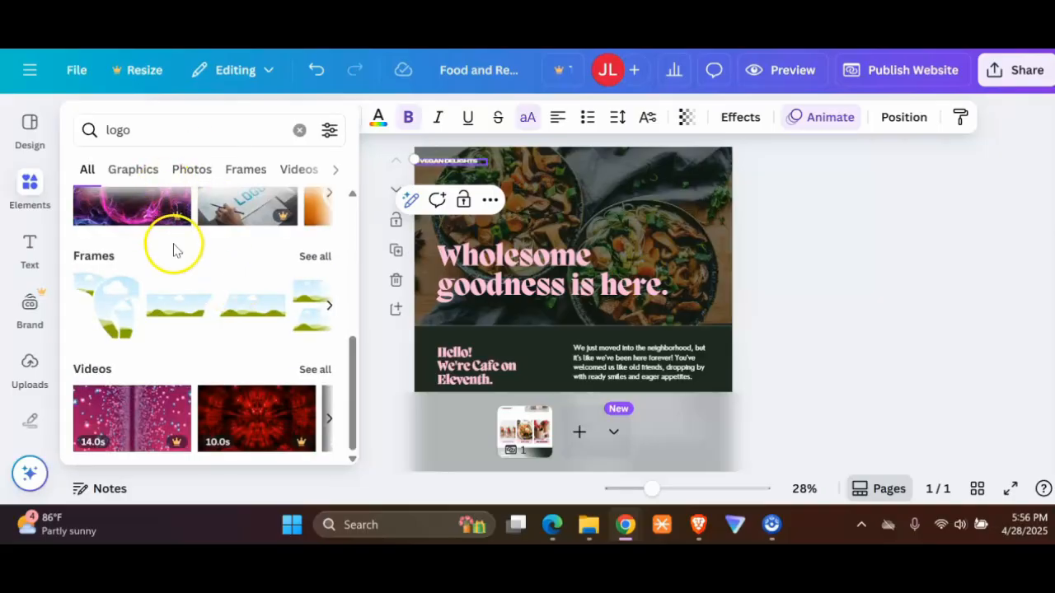
pyautogui.scroll(5, 198, 280)
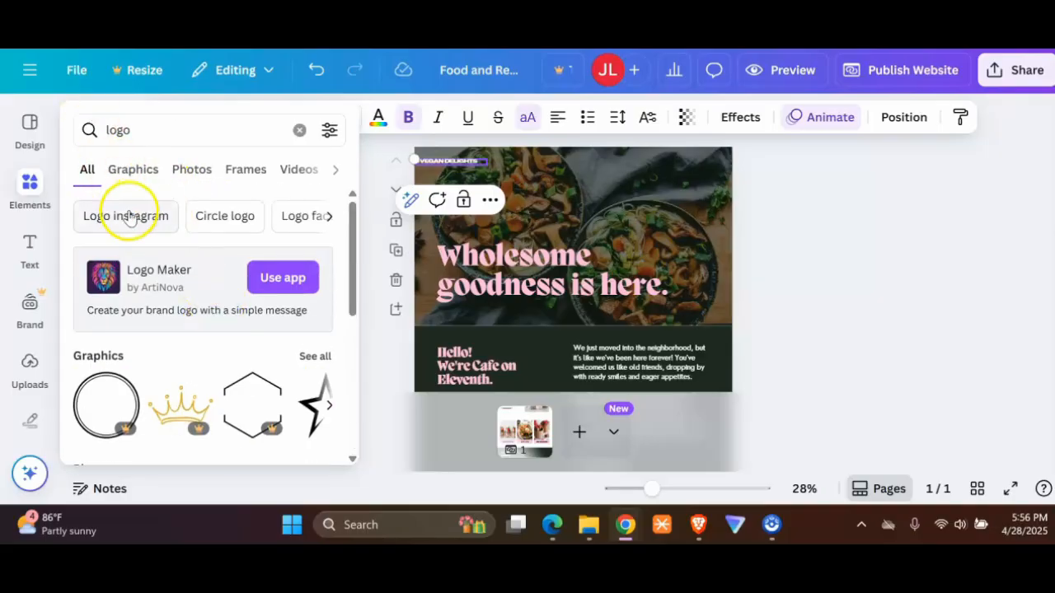
# Step: Refine the element search to "vegetable logo"
pyautogui.click(106, 130)
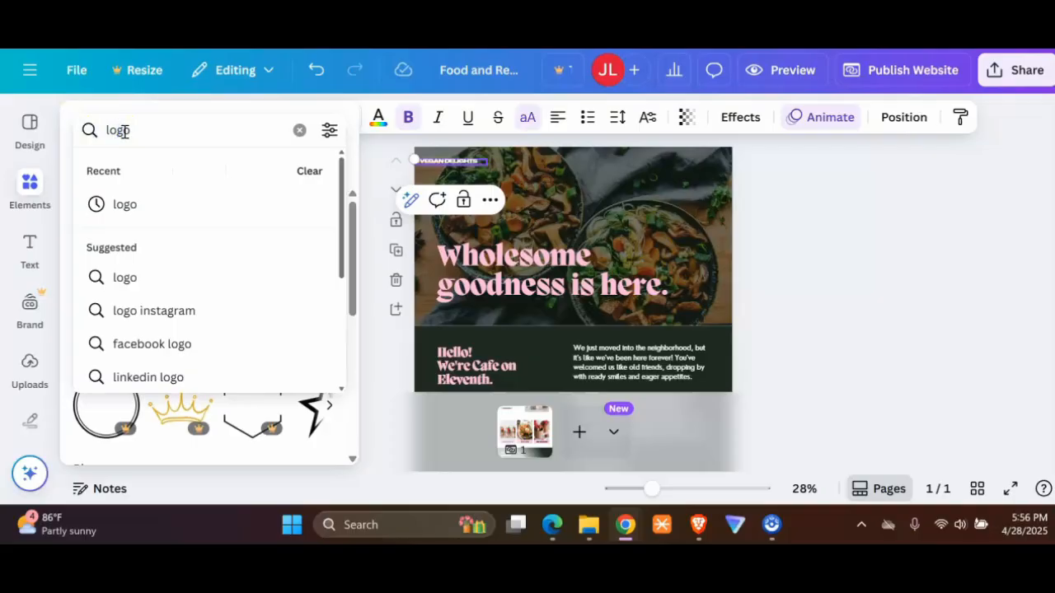
pyautogui.write('vegetable')
pyautogui.press('Return')
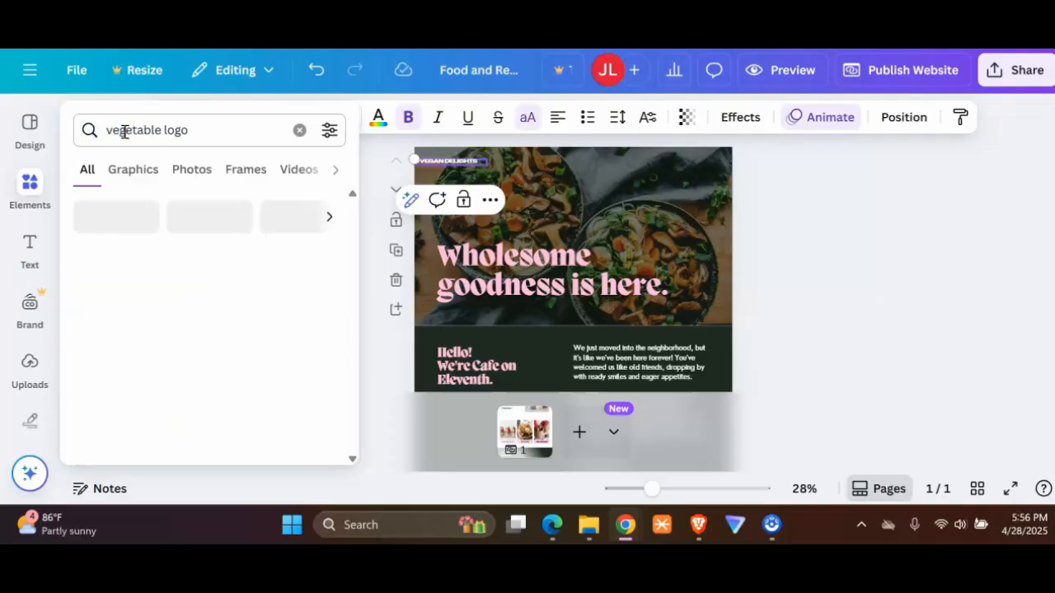
# Step: Add the broccoli, pepper, tomato and carrot graphic from the vegetable logo results and move it to the hero image's upper-left area
pyautogui.scroll(-2, 159, 330)
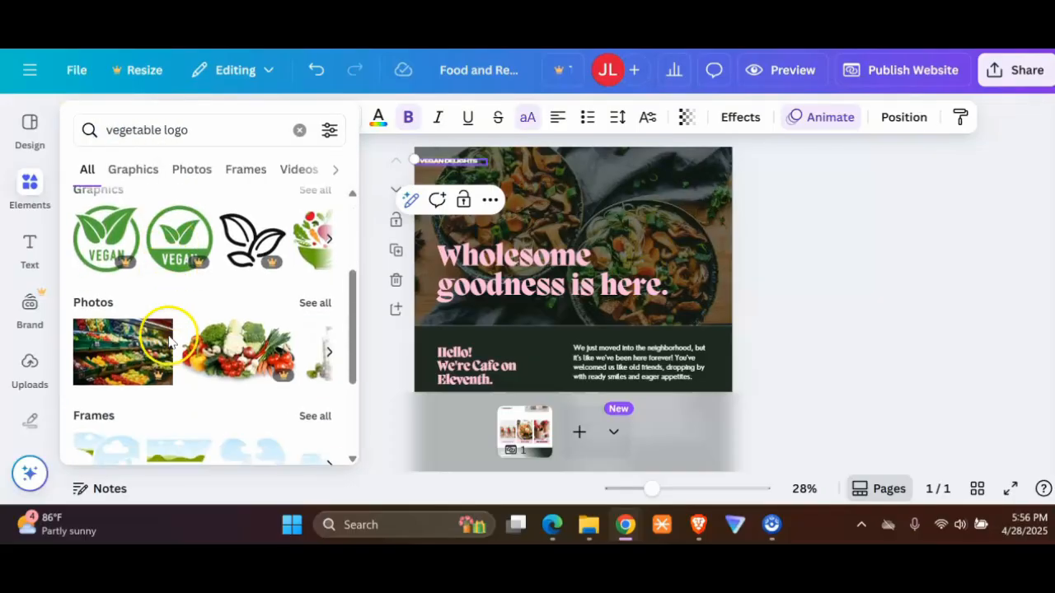
pyautogui.scroll(1, 214, 313)
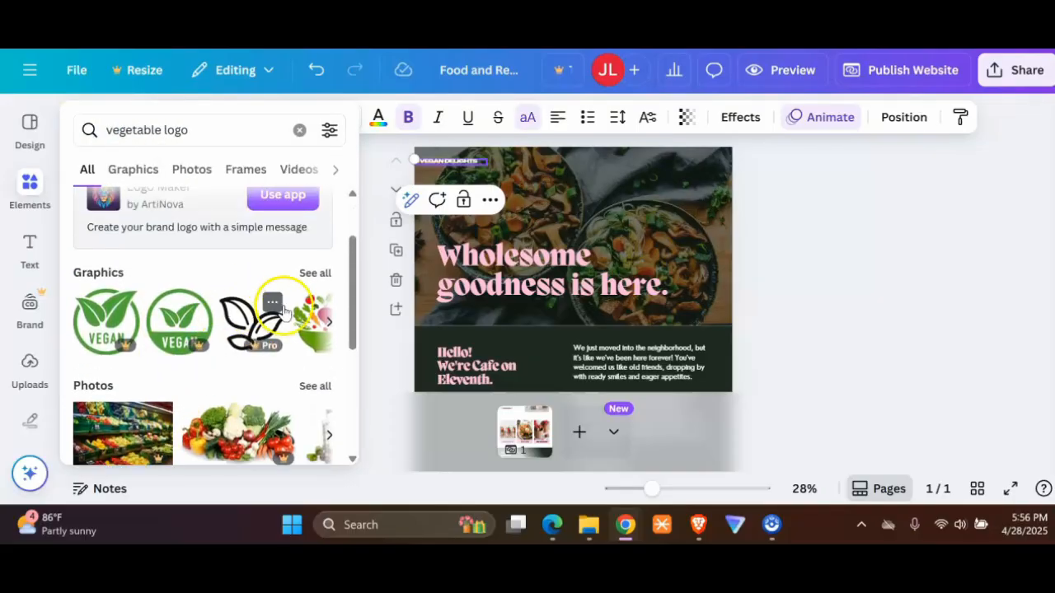
pyautogui.click(318, 278)
pyautogui.scroll(-4, 263, 313)
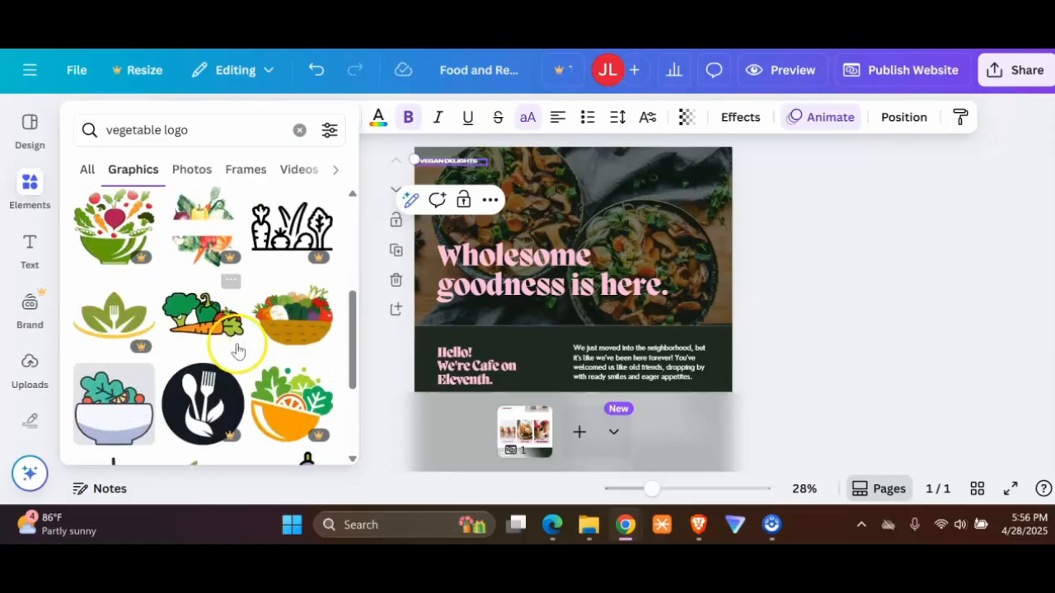
pyautogui.click(207, 314)
pyautogui.click(530, 225)
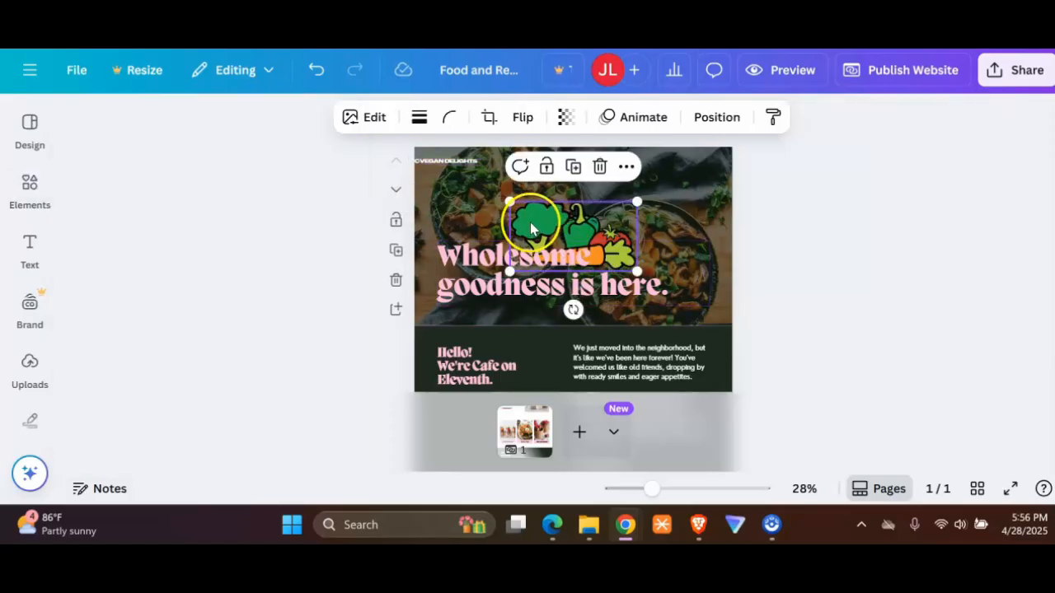
pyautogui.moveTo(544, 224); pyautogui.dragTo(456, 186)
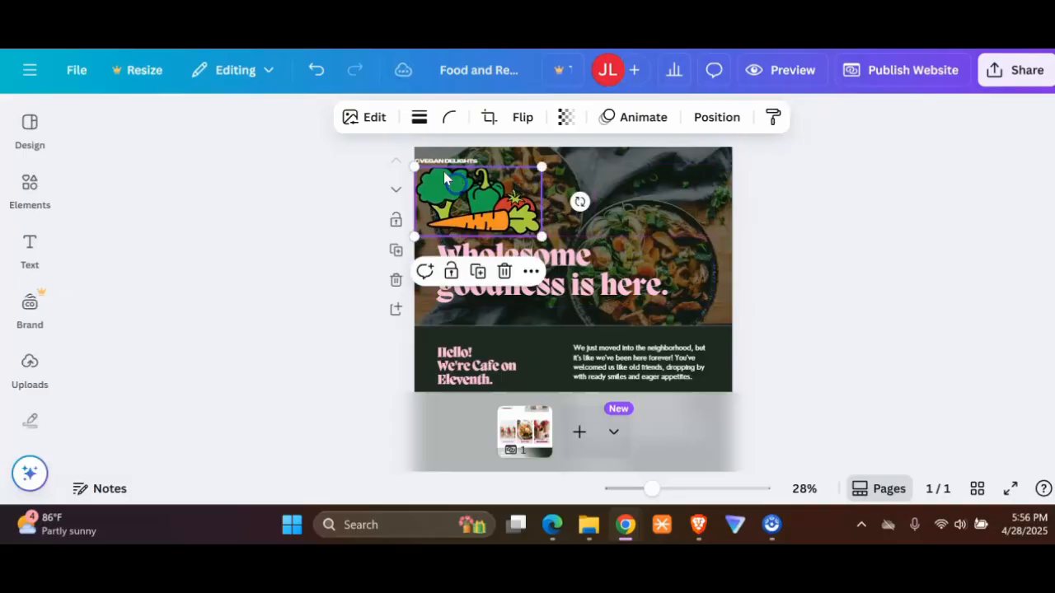
# Step: Place the VEGAN DELIGHTS text over the vegetable logo's carrot at size 20.4 and shift the logo up into the hero's corner
pyautogui.click(478, 169)
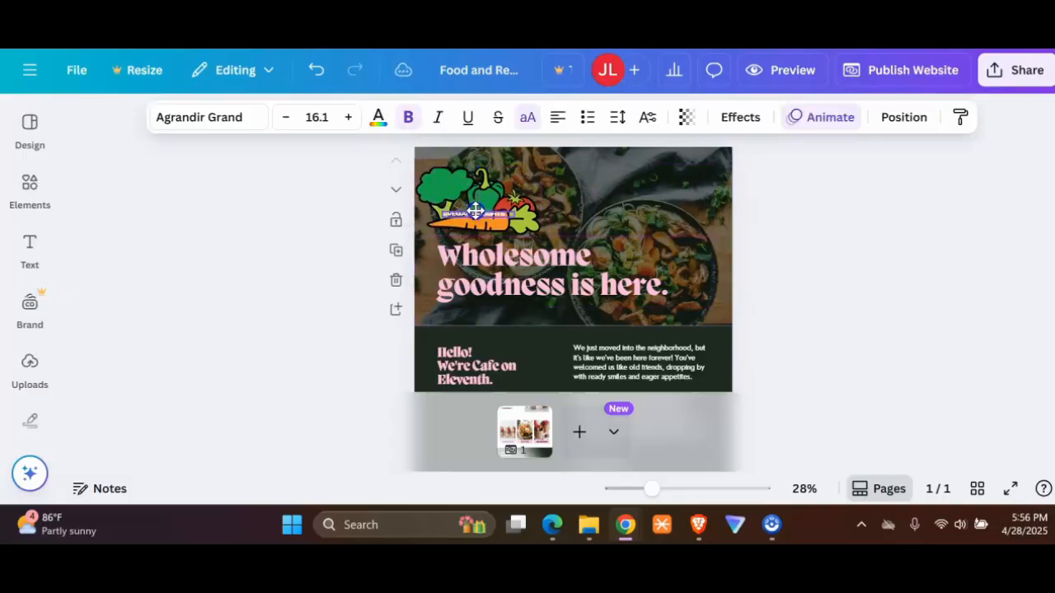
pyautogui.moveTo(476, 211)
pyautogui.mouseDown()
pyautogui.moveTo(421, 197)
pyautogui.moveTo(460, 181)
pyautogui.moveTo(489, 204)
pyautogui.mouseUp()
pyautogui.click(470, 199)
pyautogui.click(489, 213)
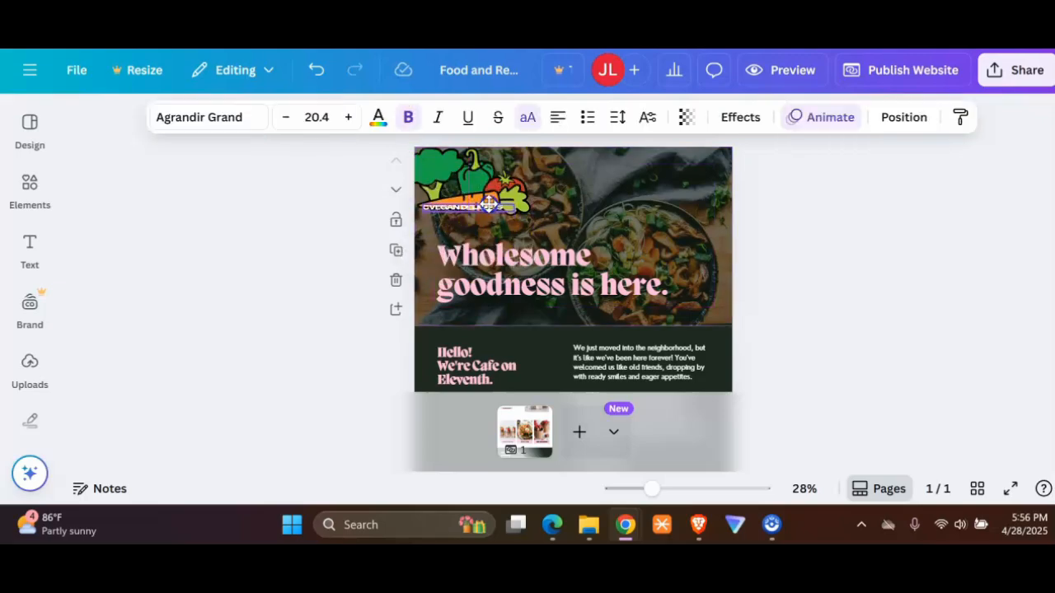
# Step: Replace the cafe name in the pink greeting heading below the hero so it reads "Hello! We're Vegan Delights"
pyautogui.click(519, 258)
pyautogui.scroll(-2, 519, 325)
pyautogui.doubleClick(495, 294)
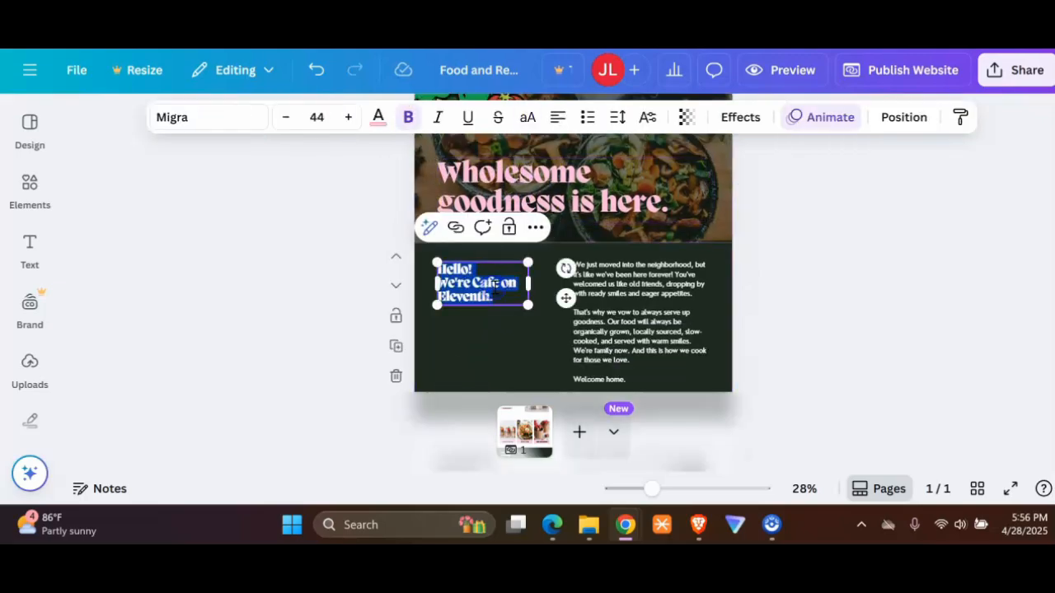
pyautogui.click(475, 283)
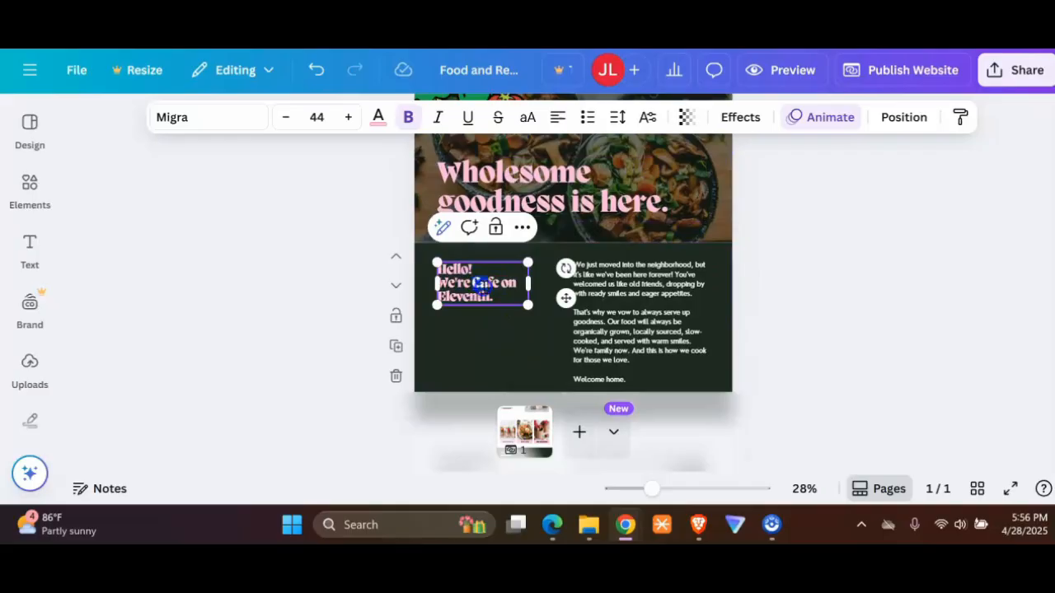
pyautogui.moveTo(483, 286); pyautogui.dragTo(496, 297)
pyautogui.write('Vegan Delights')
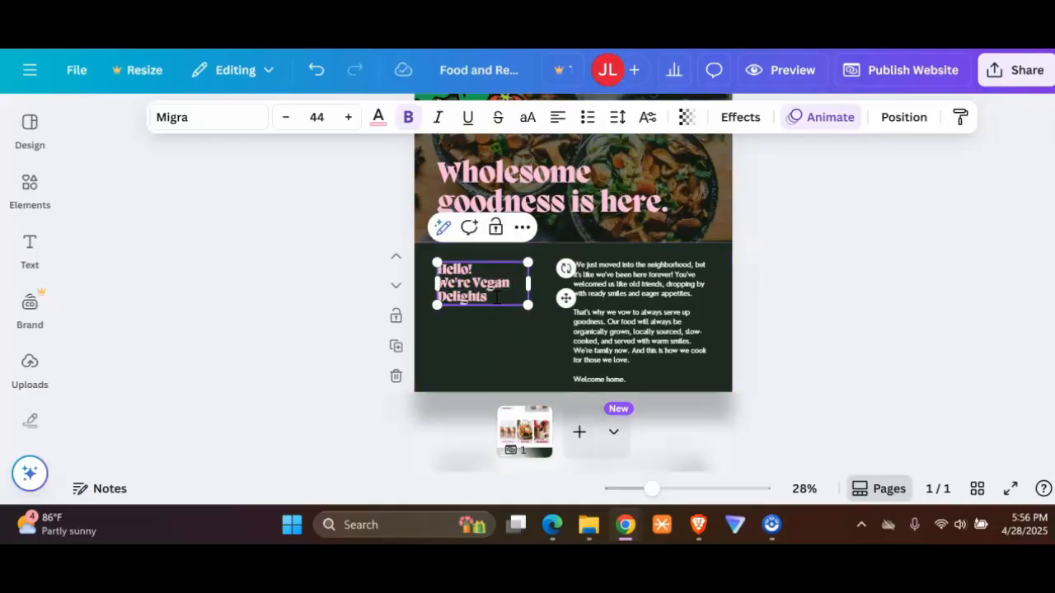
# Step: Look over the welcome paragraph and the Breakfast To-Go section, and check the image editing options for the jar photo
pyautogui.click(647, 303)
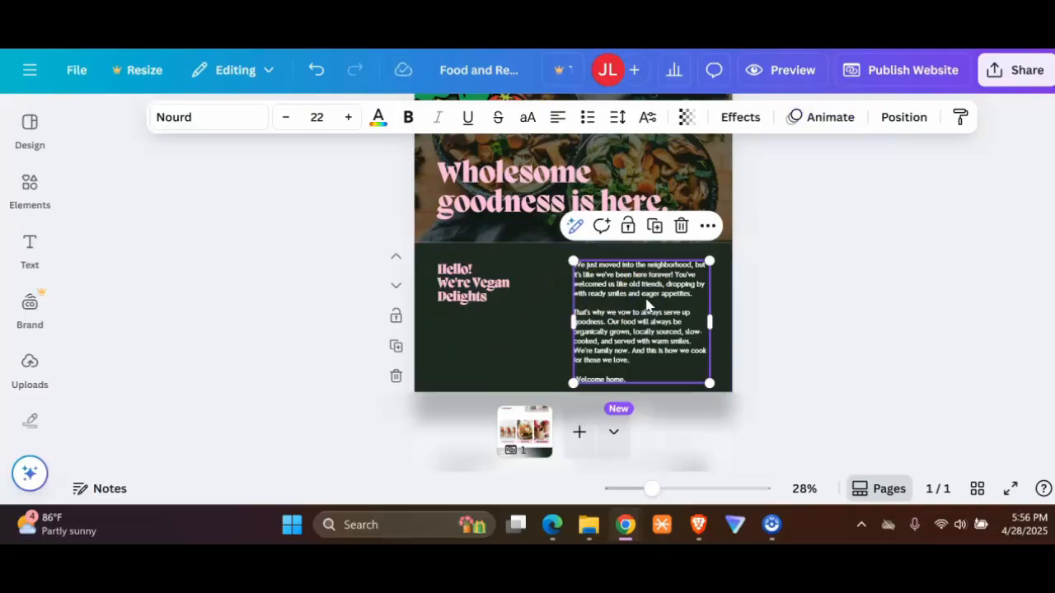
pyautogui.scroll(-5, 647, 305)
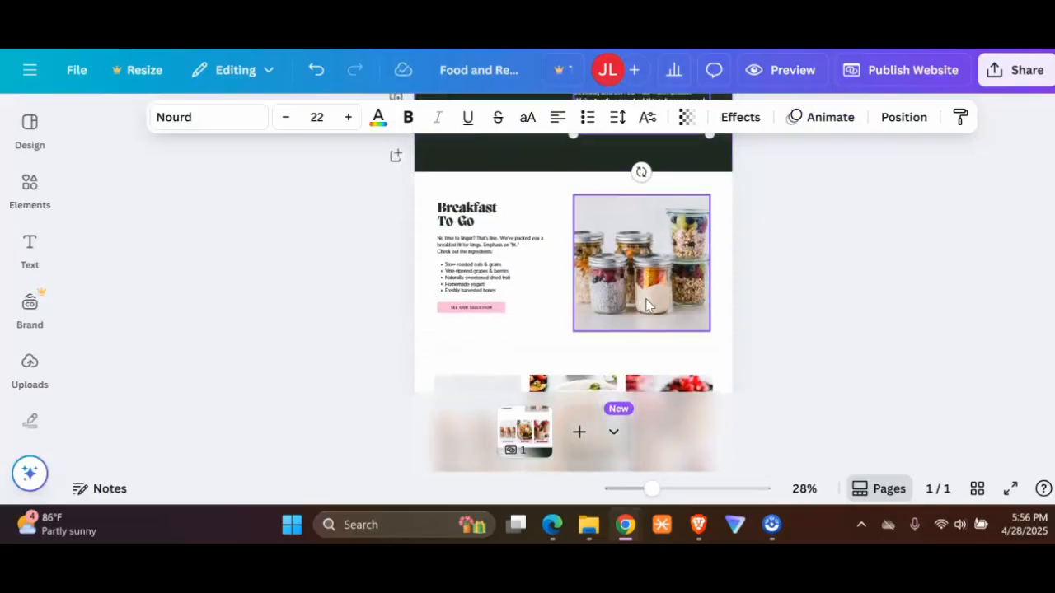
pyautogui.scroll(3, 604, 272)
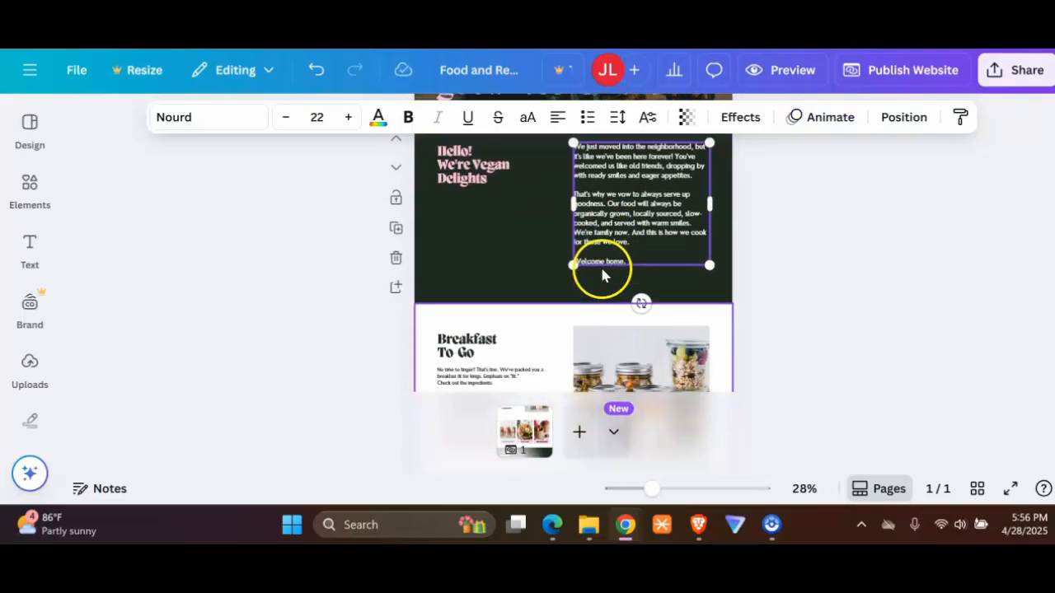
pyautogui.scroll(-3, 601, 276)
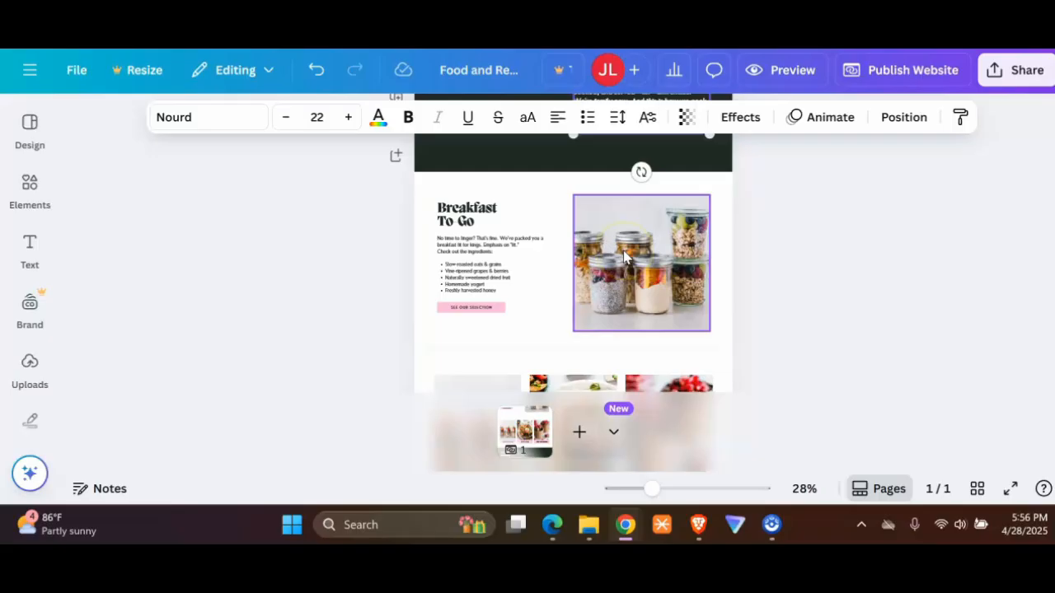
pyautogui.click(623, 254)
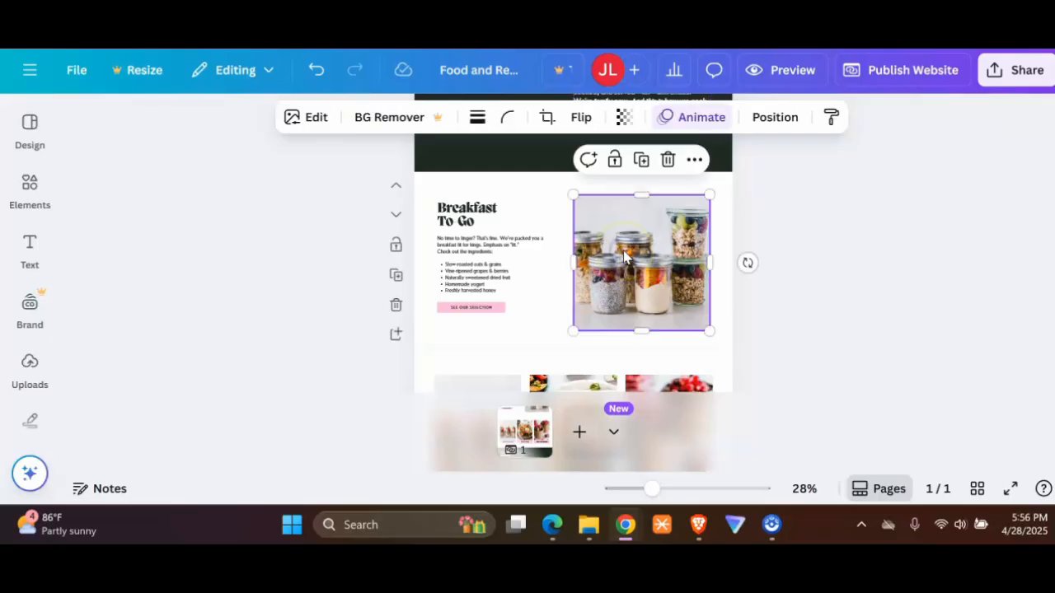
pyautogui.click(320, 119)
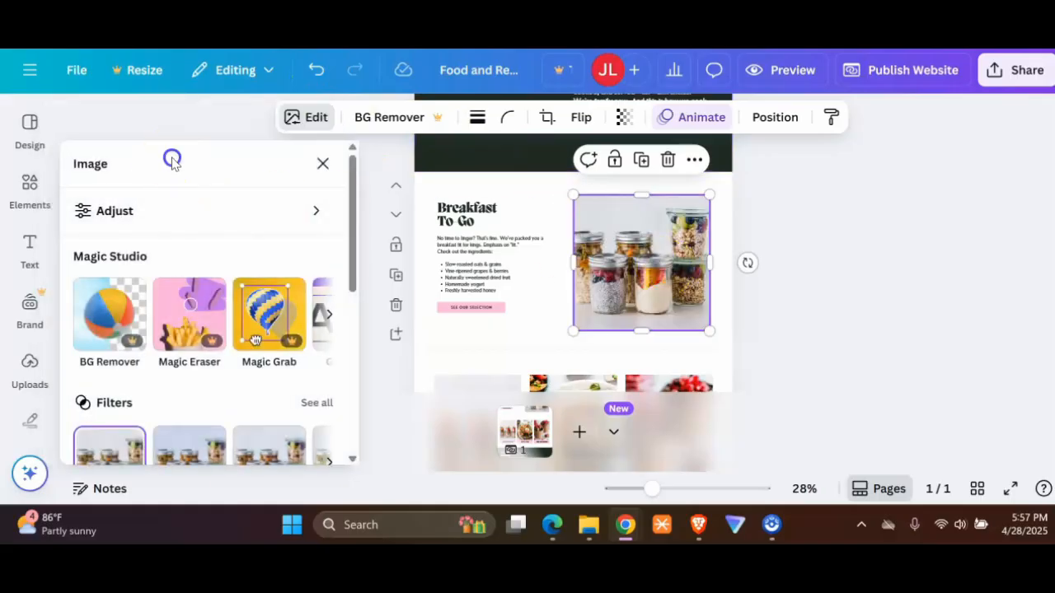
pyautogui.scroll(-5, 229, 313)
pyautogui.click(323, 168)
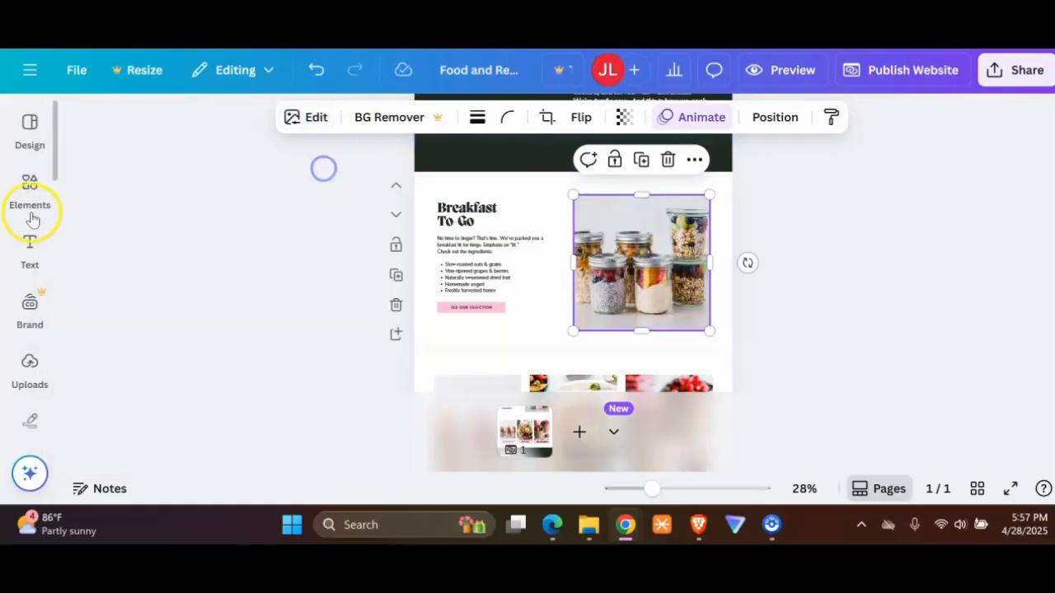
# Step: Search the graphics for "carrots" and add the outlined orange carrot with green leaves onto the Breakfast To-Go photo
pyautogui.click(30, 185)
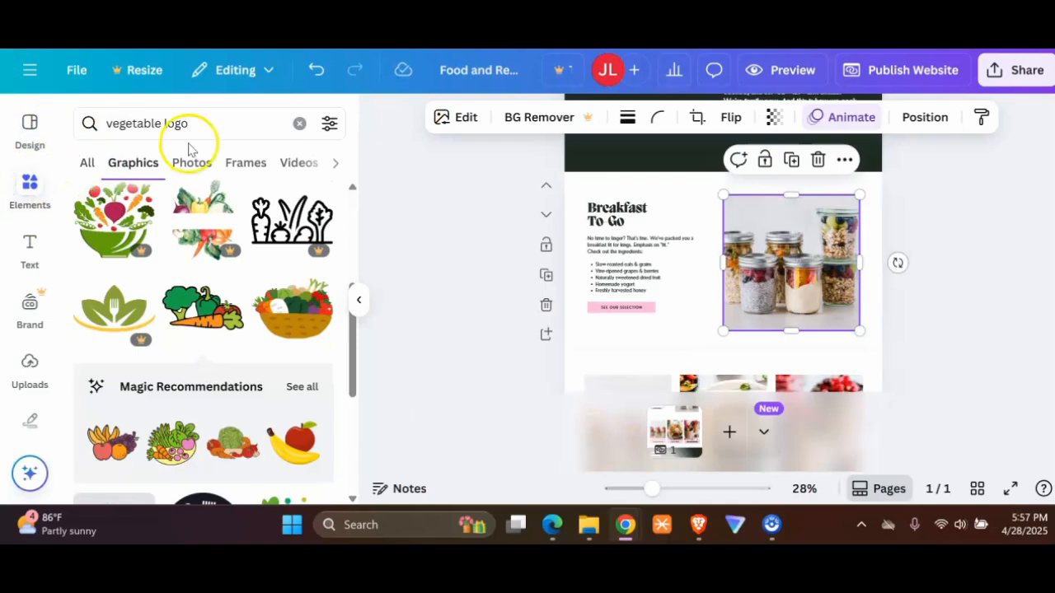
pyautogui.tripleClick(186, 127)
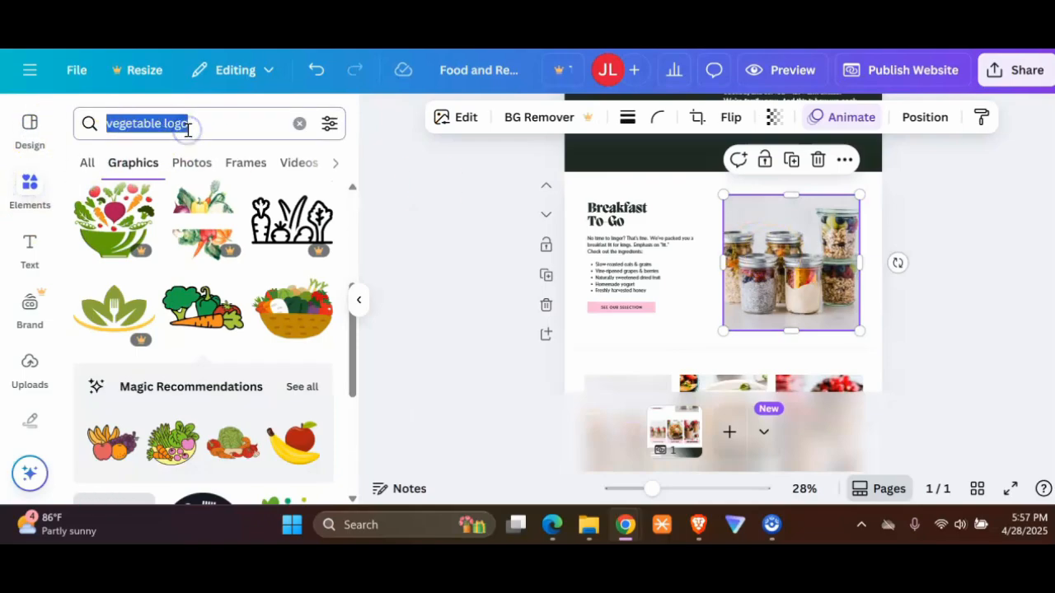
pyautogui.write('carrots')
pyautogui.press('Return')
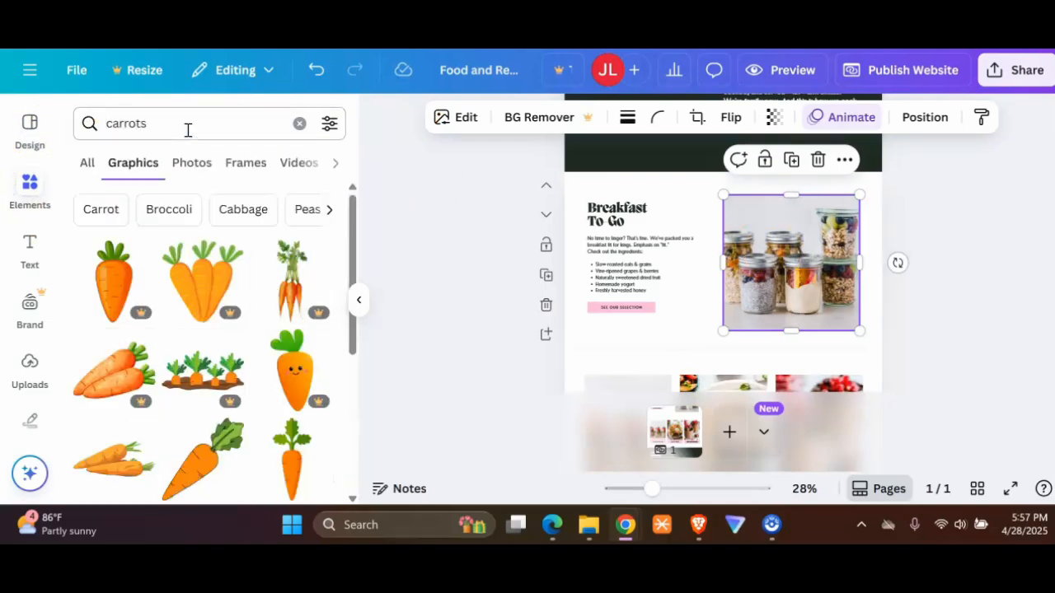
pyautogui.scroll(-2, 215, 329)
pyautogui.click(202, 380)
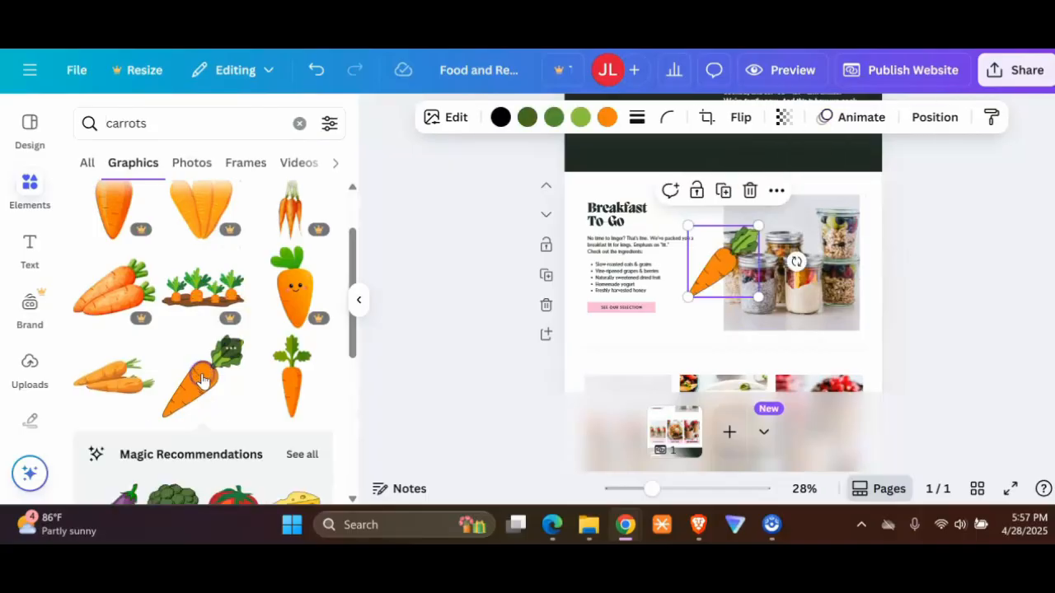
pyautogui.moveTo(202, 379); pyautogui.dragTo(804, 199)
# Step: Delete the duplicate carrot and the jar photo from the Breakfast To-Go section
pyautogui.scroll(-1, 876, 241)
pyautogui.click(724, 182)
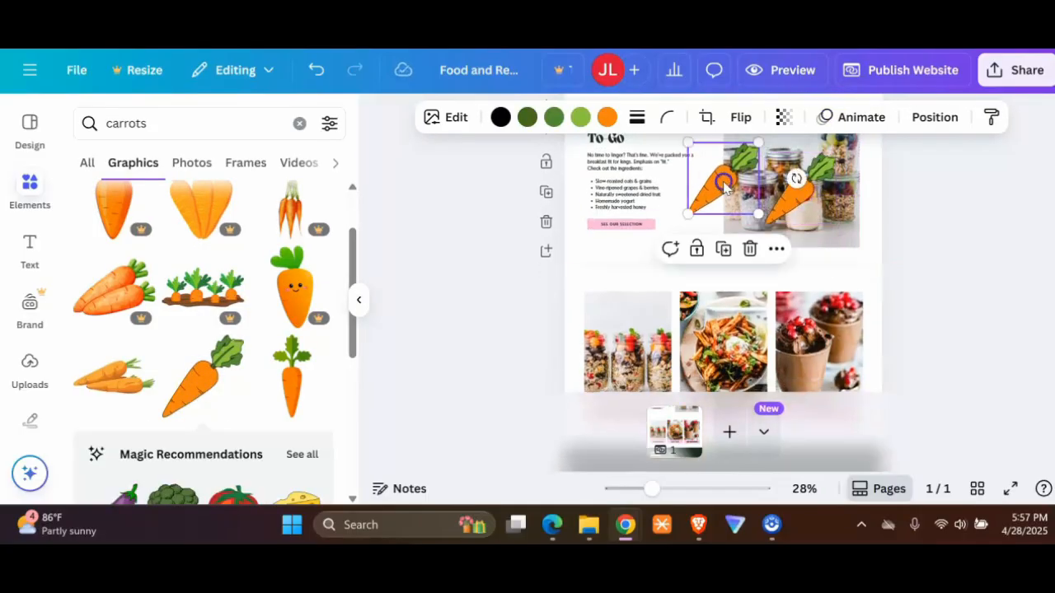
pyautogui.click(750, 248)
pyautogui.click(841, 235)
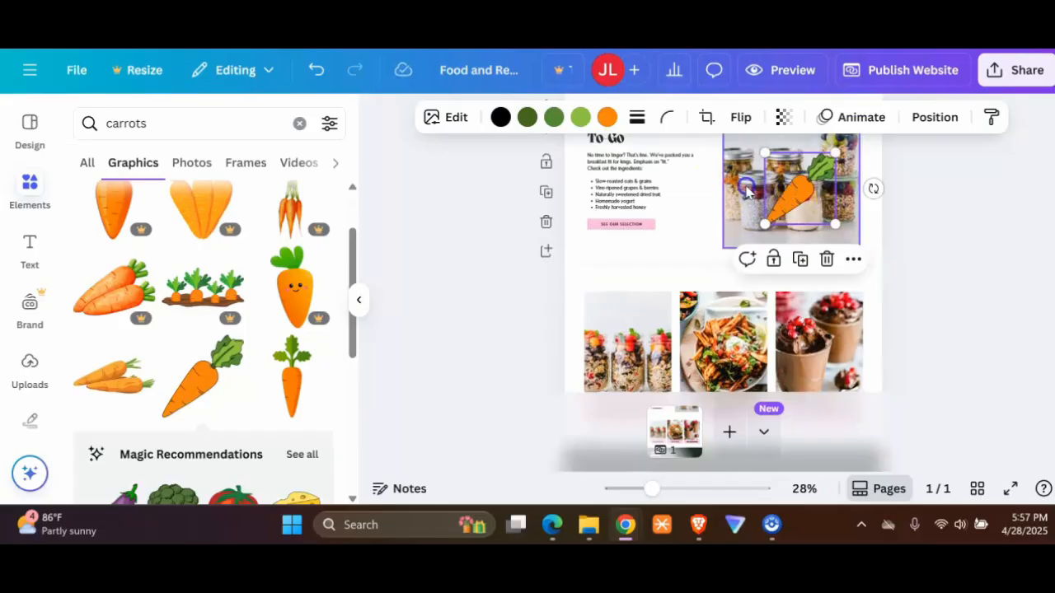
pyautogui.scroll(3, 849, 264)
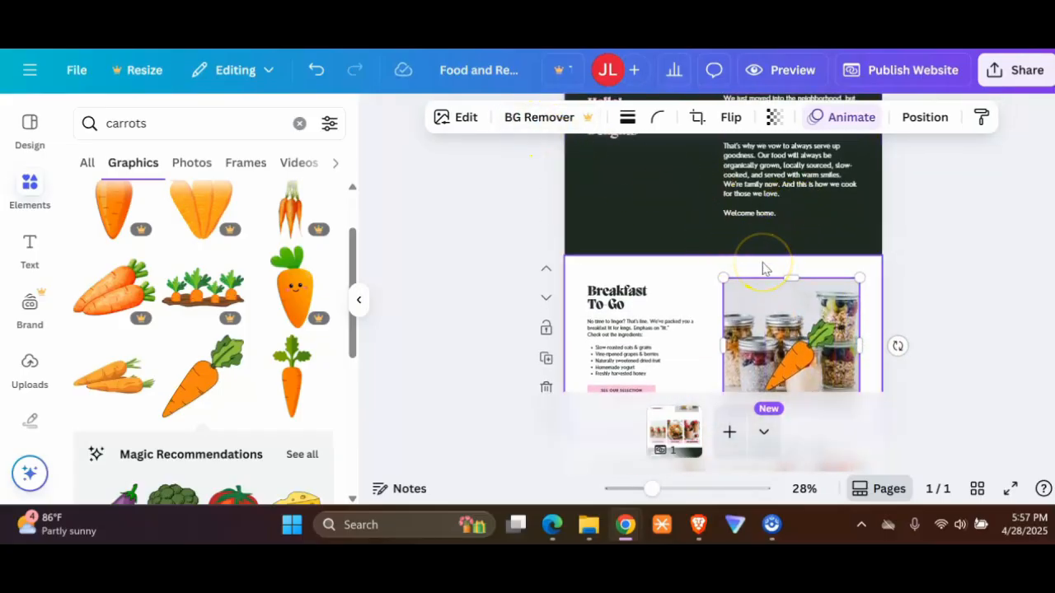
pyautogui.press('Delete')
# Step: Enlarge the carrot to about 549 by 555 and position it beside the Breakfast To-Go text where the photo was
pyautogui.click(787, 342)
pyautogui.moveTo(762, 314); pyautogui.dragTo(734, 252)
pyautogui.scroll(-3, 907, 296)
pyautogui.click(787, 200)
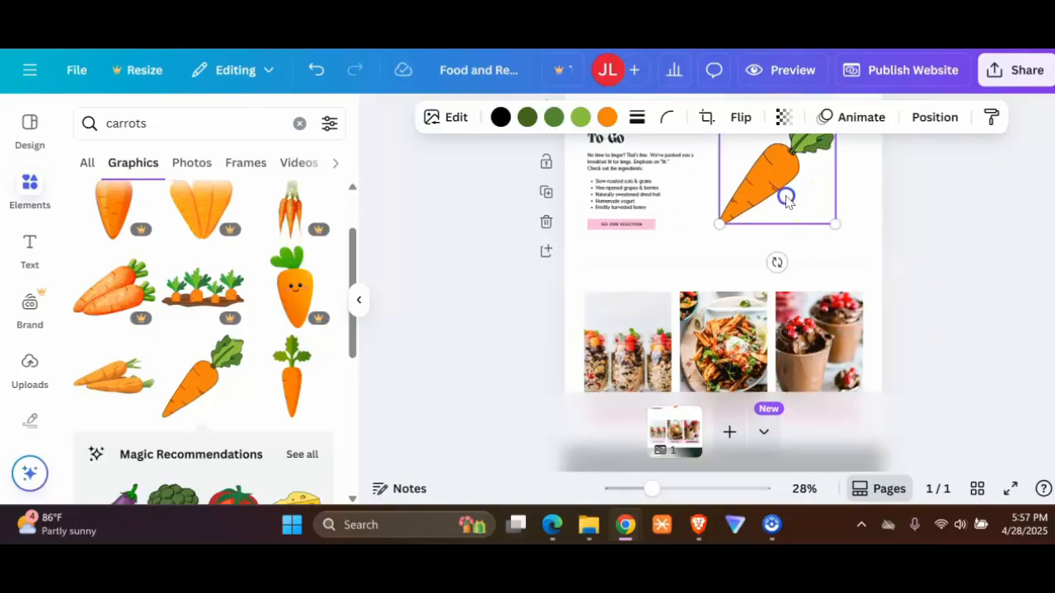
pyautogui.moveTo(787, 200); pyautogui.dragTo(798, 200)
pyautogui.moveTo(844, 225); pyautogui.dragTo(857, 238)
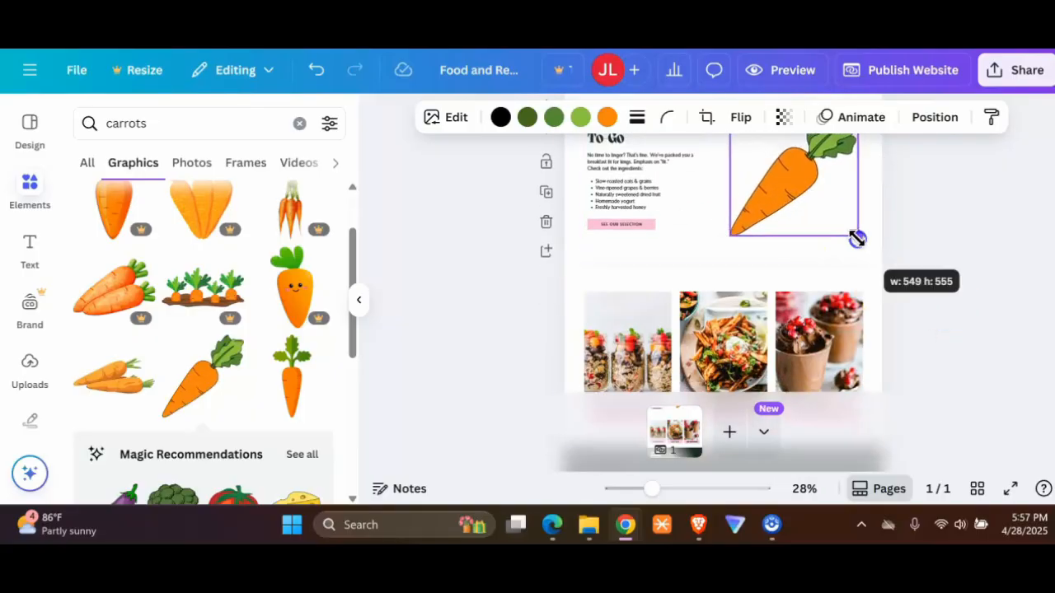
# Step: Look over the edited page in the editor from the Breakfast To-Go section down to the contact footer
pyautogui.scroll(2, 718, 330)
pyautogui.click(618, 308)
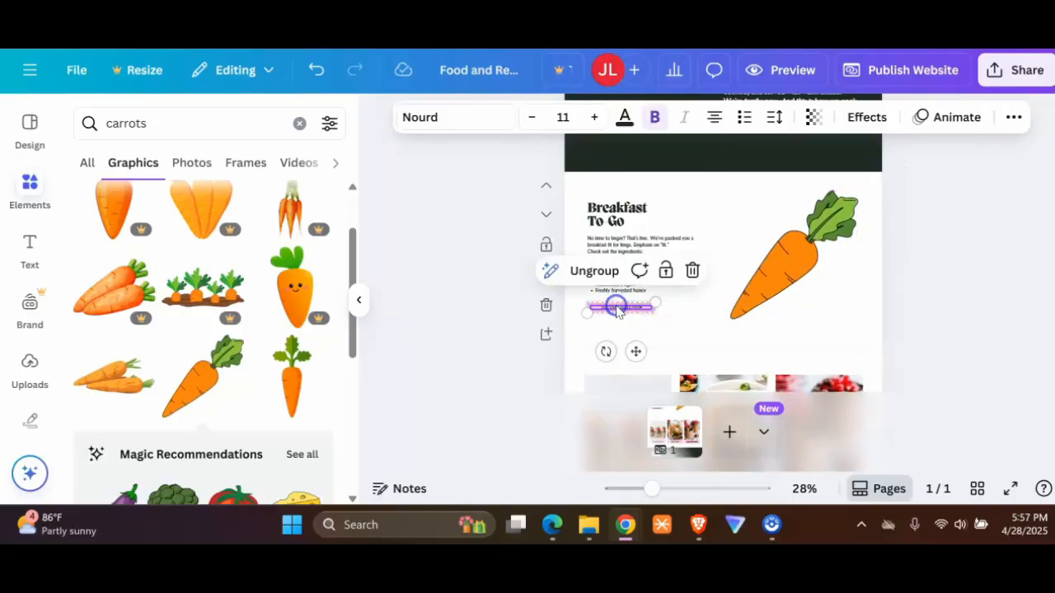
pyautogui.scroll(-10, 923, 291)
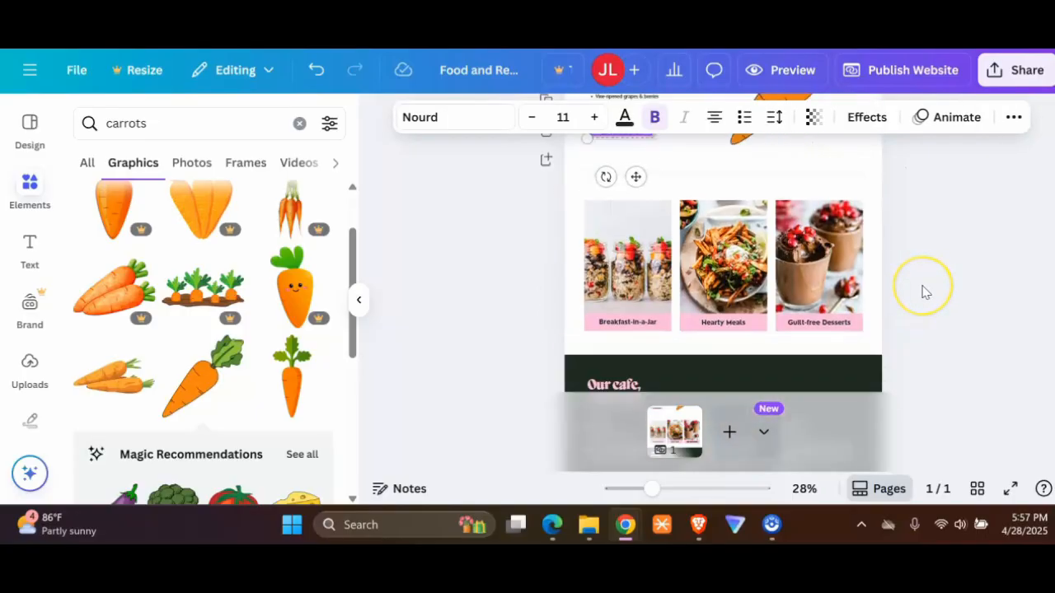
pyautogui.scroll(-3, 923, 290)
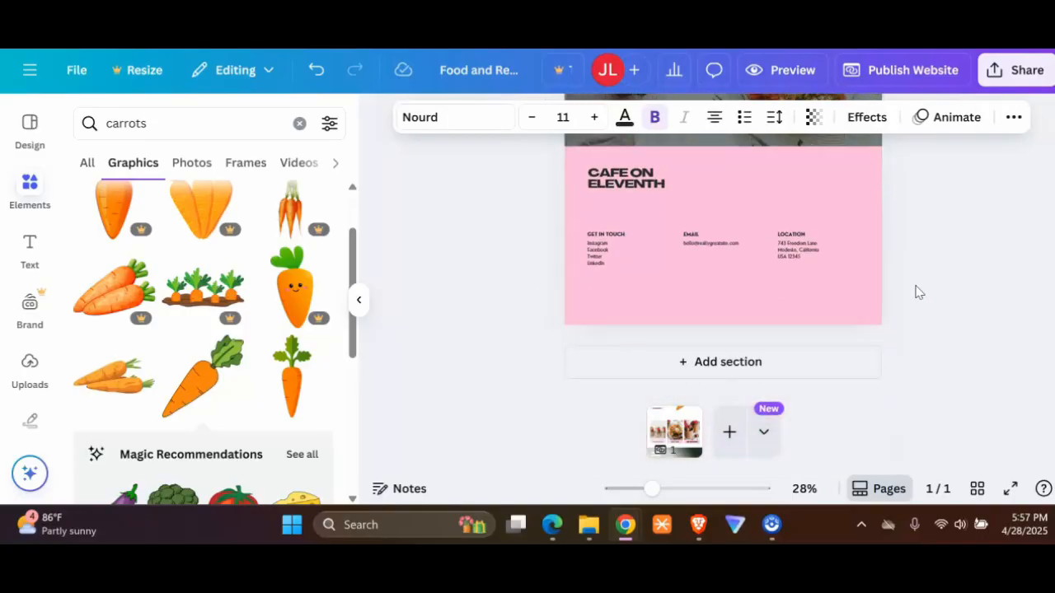
pyautogui.scroll(2, 915, 291)
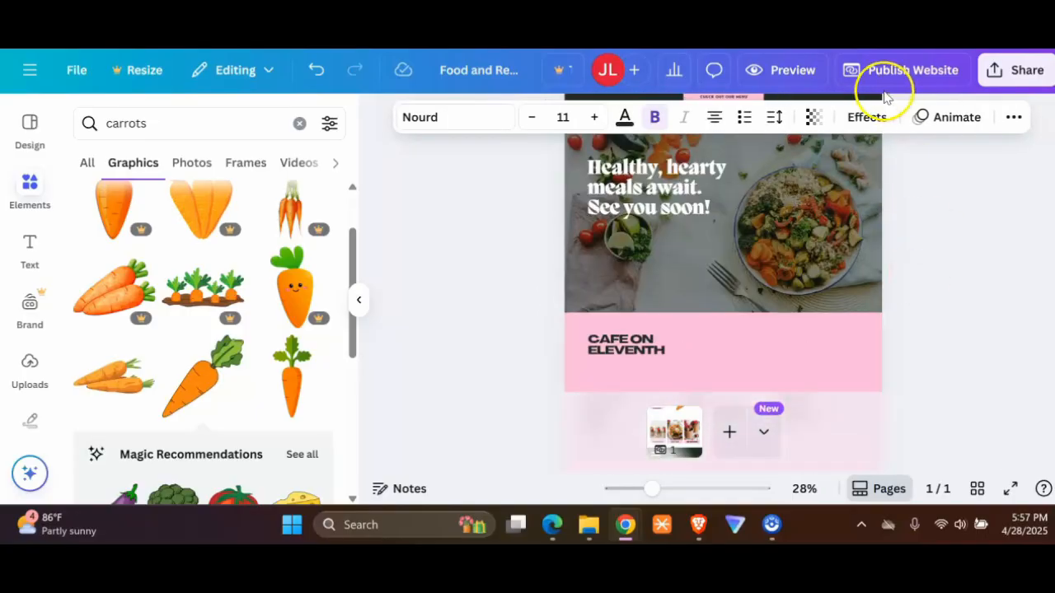
# Step: Preview the website in desktop view and review every section from the hero image down to the contact footer
pyautogui.click(785, 74)
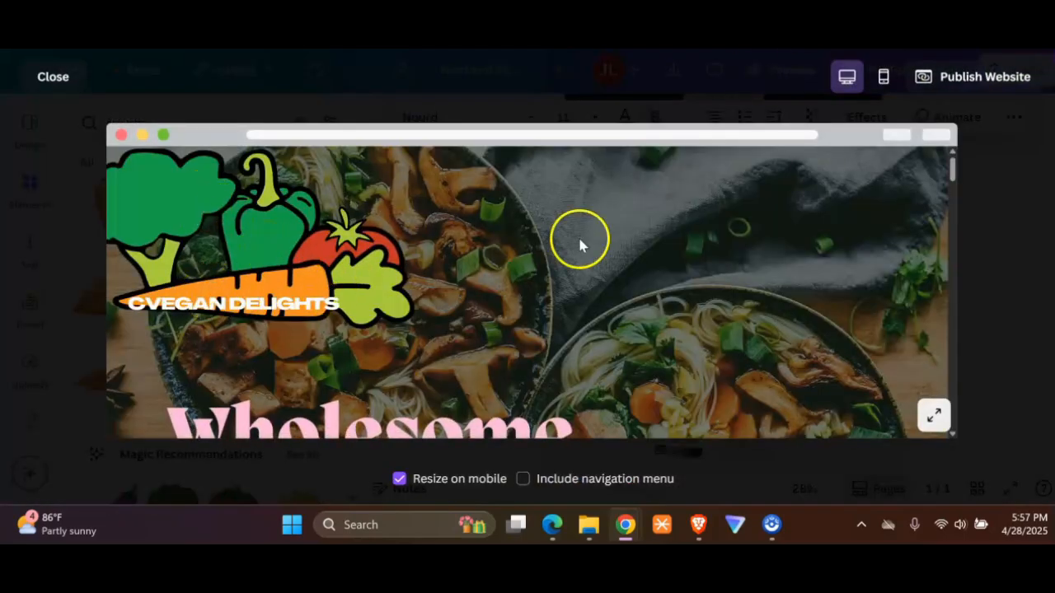
pyautogui.scroll(-3, 304, 229)
pyautogui.scroll(-3, 397, 183)
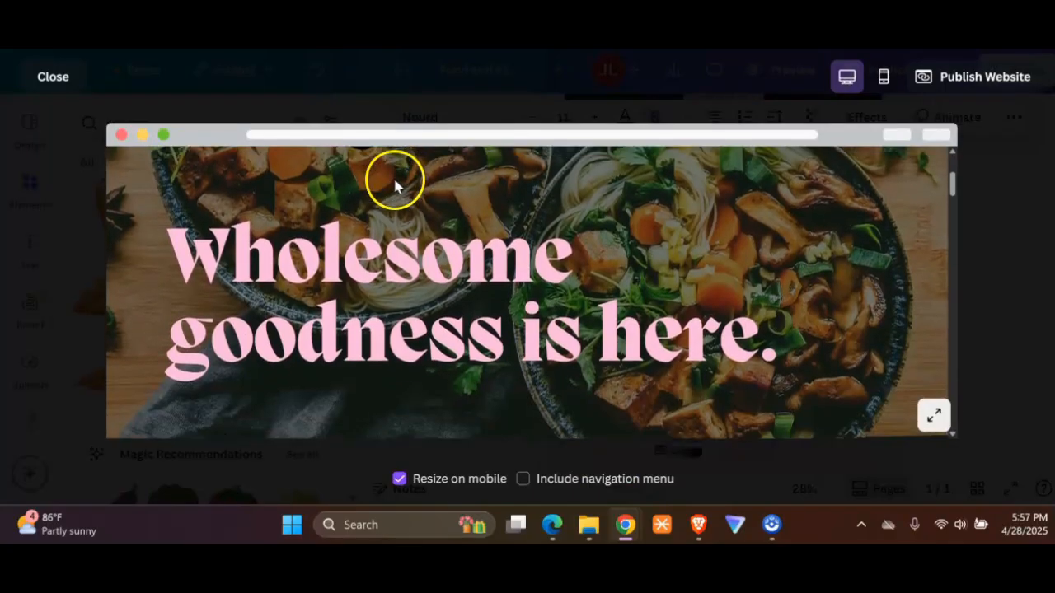
pyautogui.scroll(-6, 302, 224)
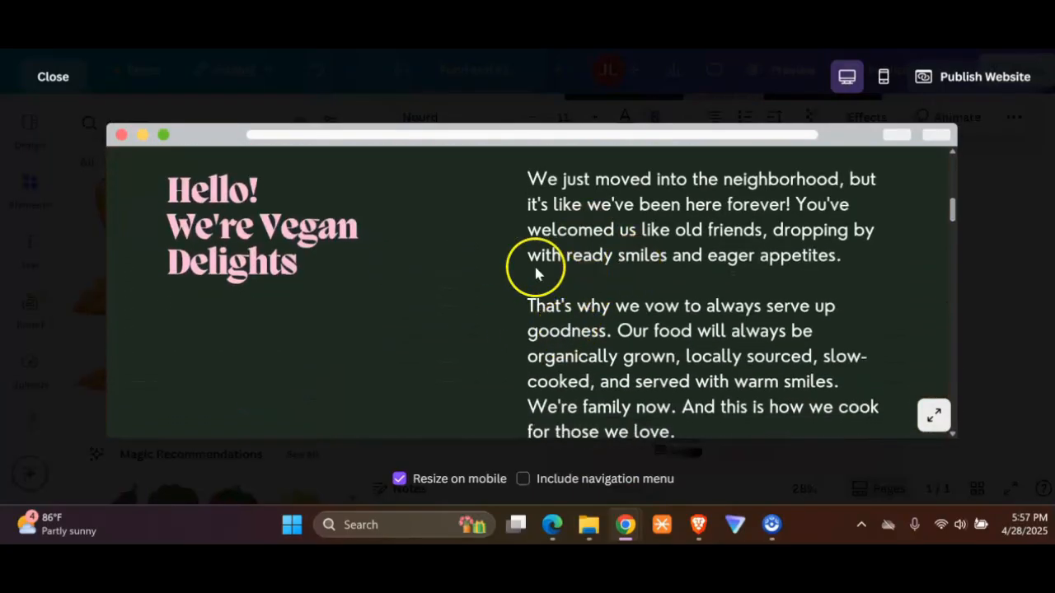
pyautogui.scroll(-3, 256, 234)
pyautogui.scroll(-5, 256, 235)
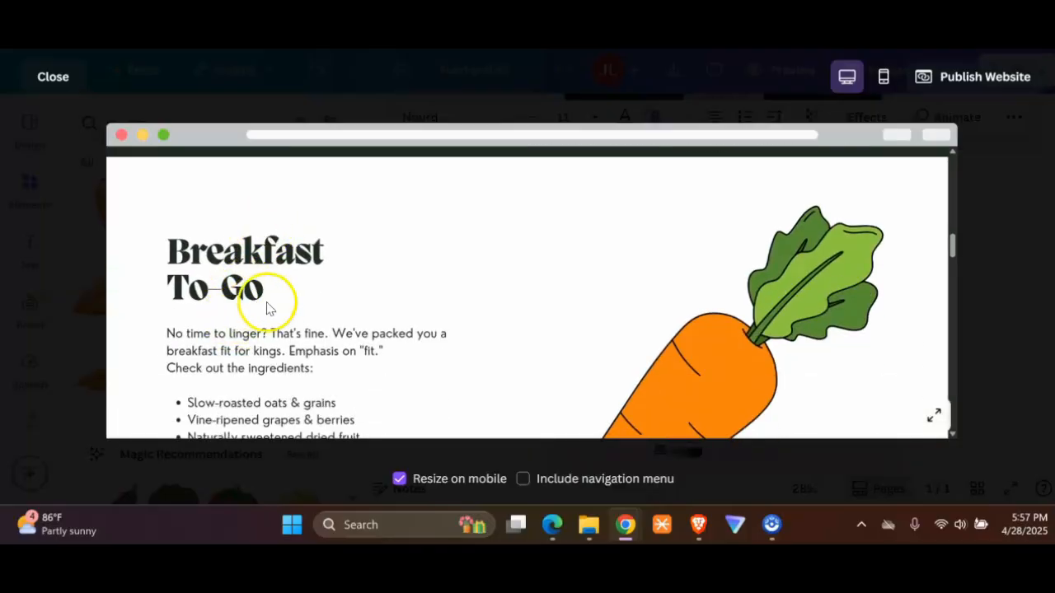
pyautogui.scroll(-2, 259, 252)
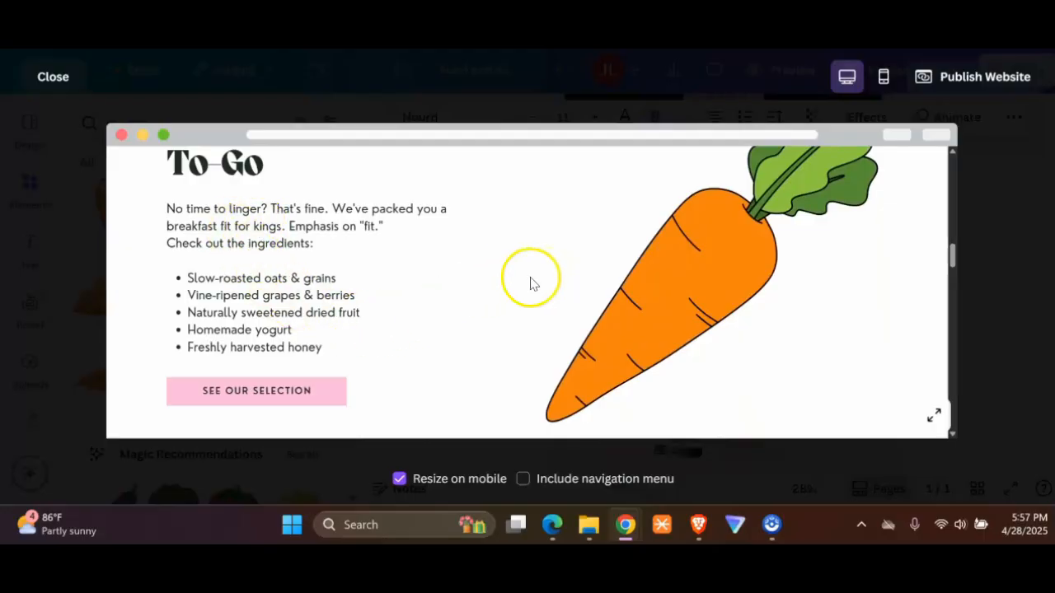
pyautogui.scroll(-6, 514, 287)
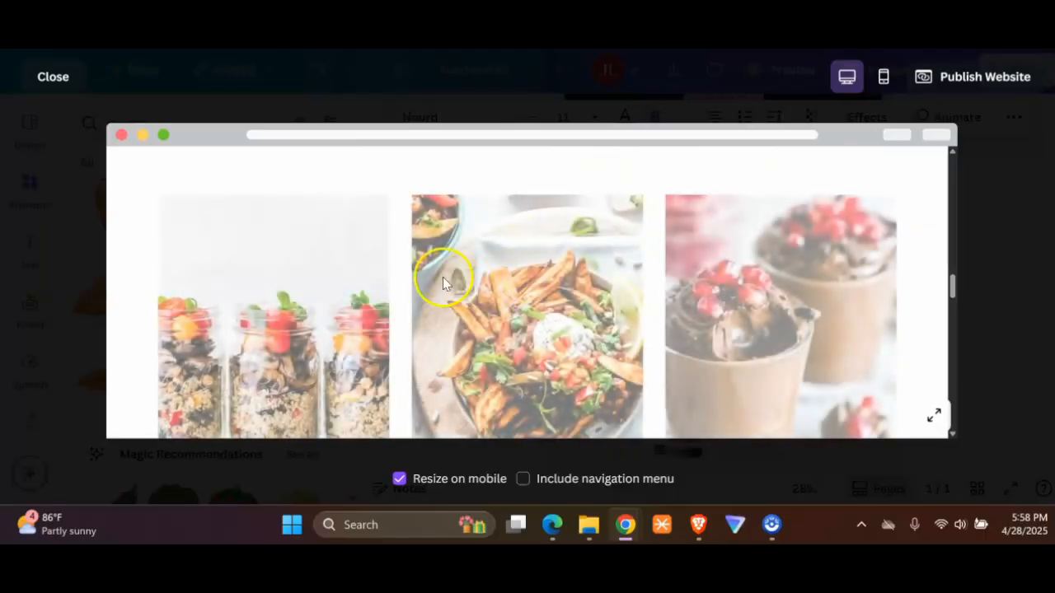
pyautogui.scroll(-3, 283, 247)
pyautogui.scroll(-3, 287, 256)
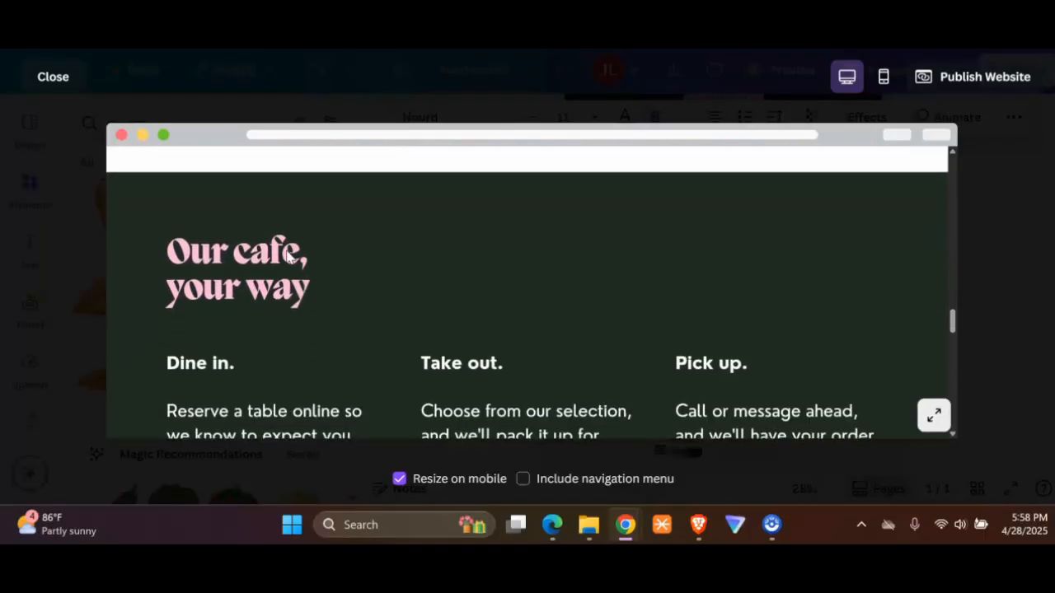
pyautogui.scroll(2, 290, 258)
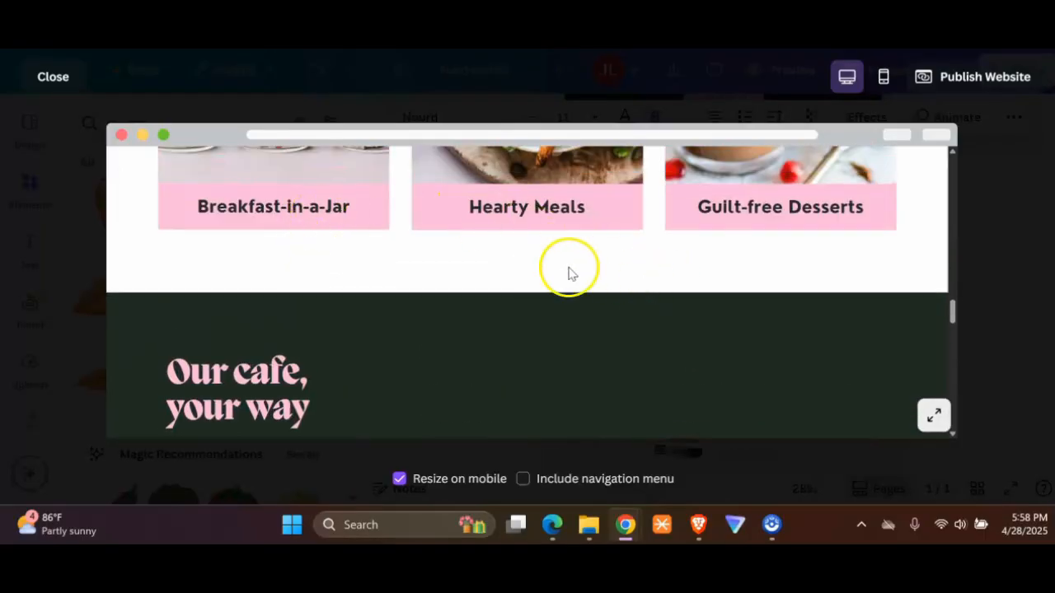
pyautogui.scroll(-4, 391, 272)
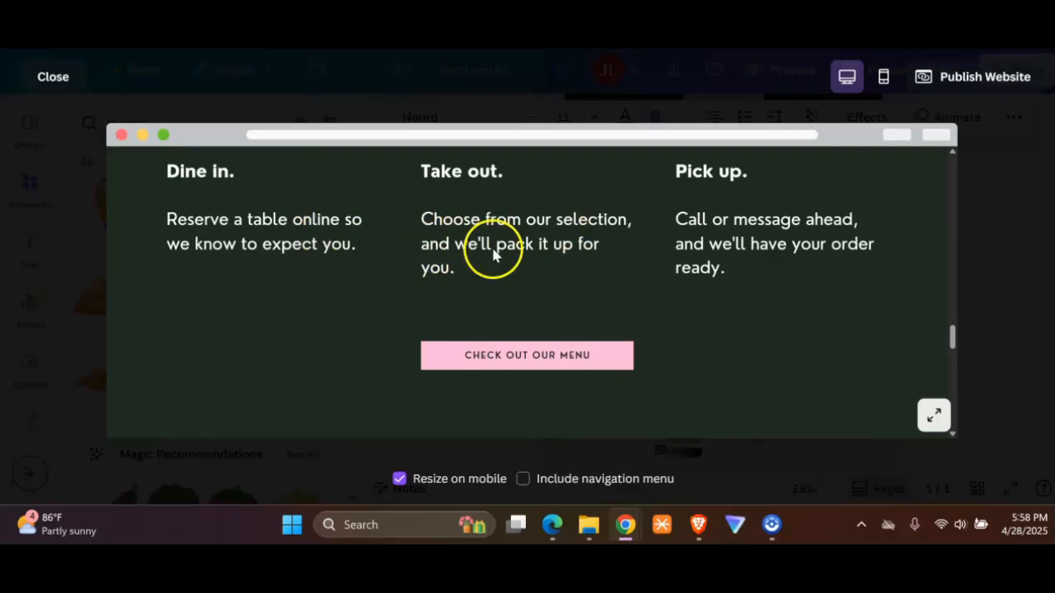
pyautogui.scroll(-5, 494, 251)
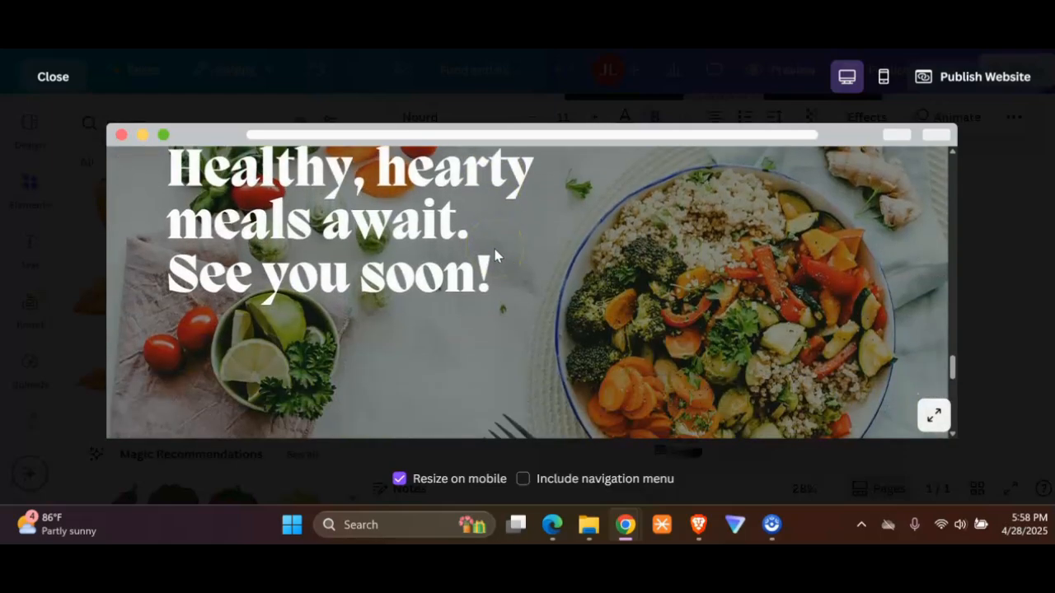
pyautogui.scroll(-5, 494, 254)
pyautogui.scroll(-3, 493, 252)
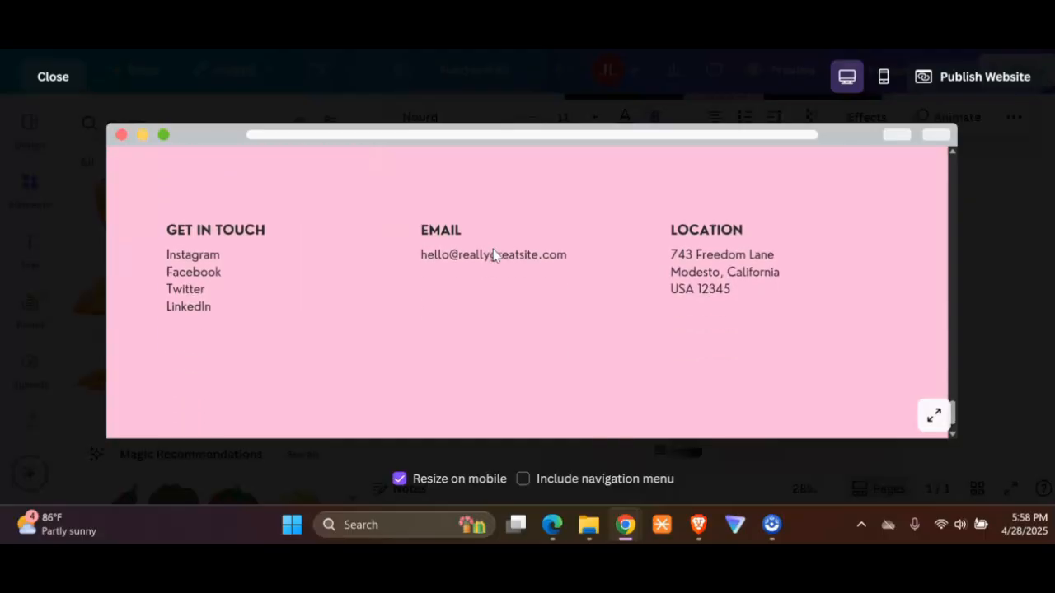
# Step: Check the website publishing options, including the website URL and custom domain, and close them without publishing
pyautogui.click(948, 78)
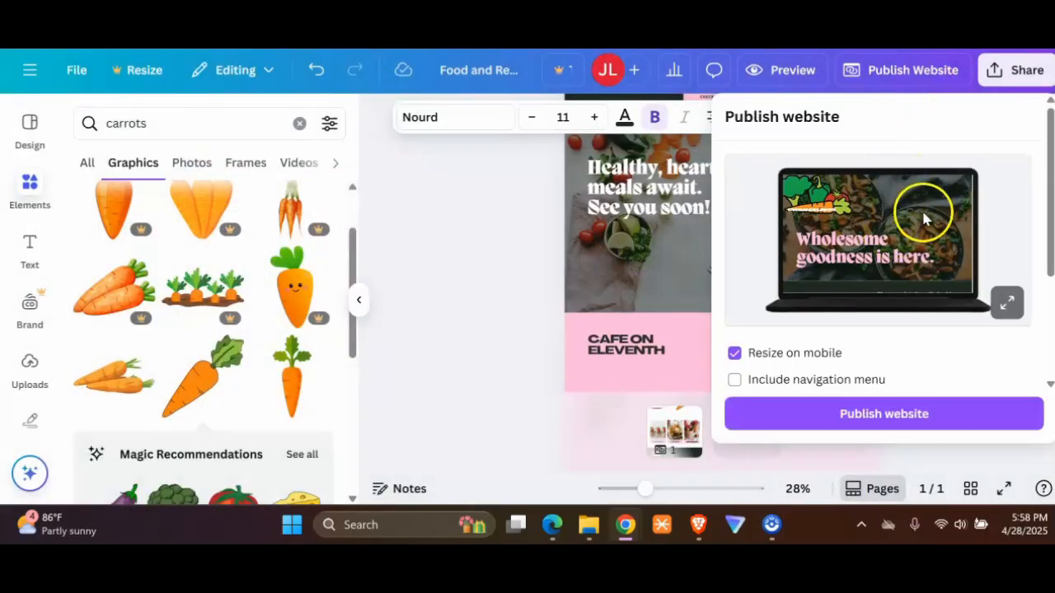
pyautogui.scroll(-3, 923, 216)
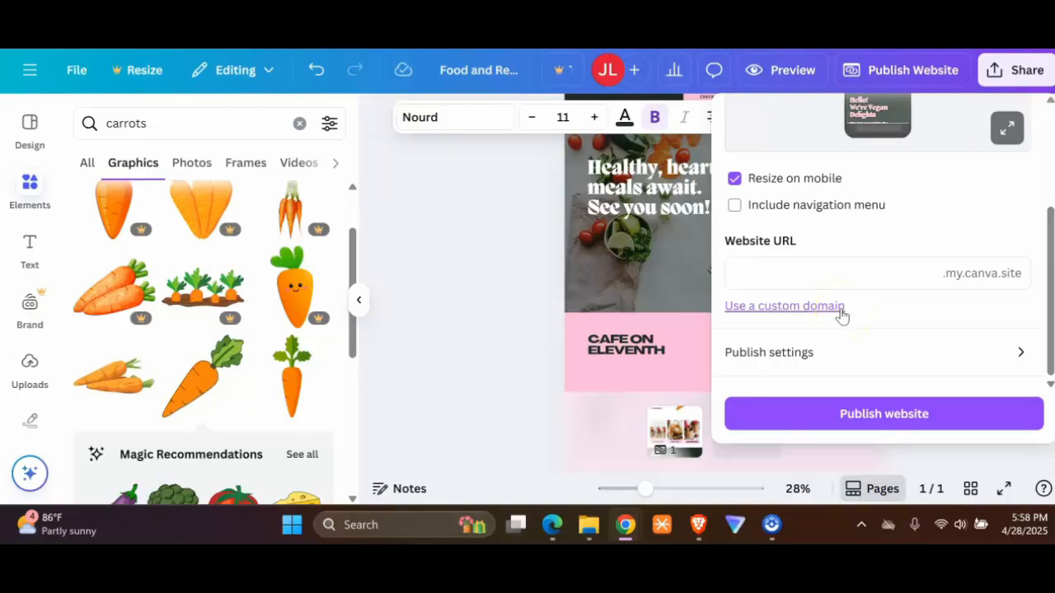
pyautogui.click(838, 314)
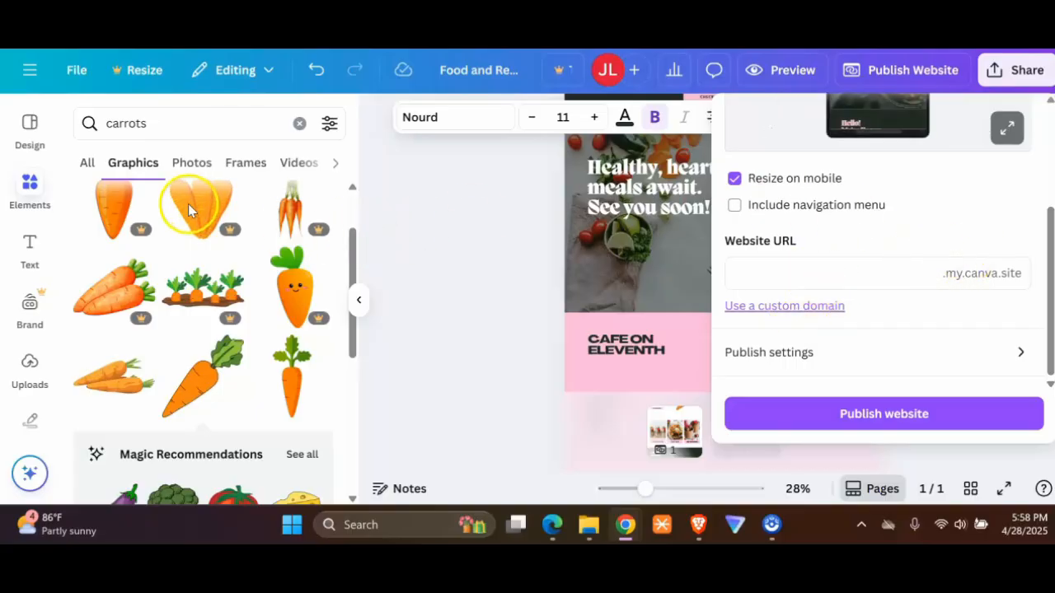
pyautogui.click(481, 277)
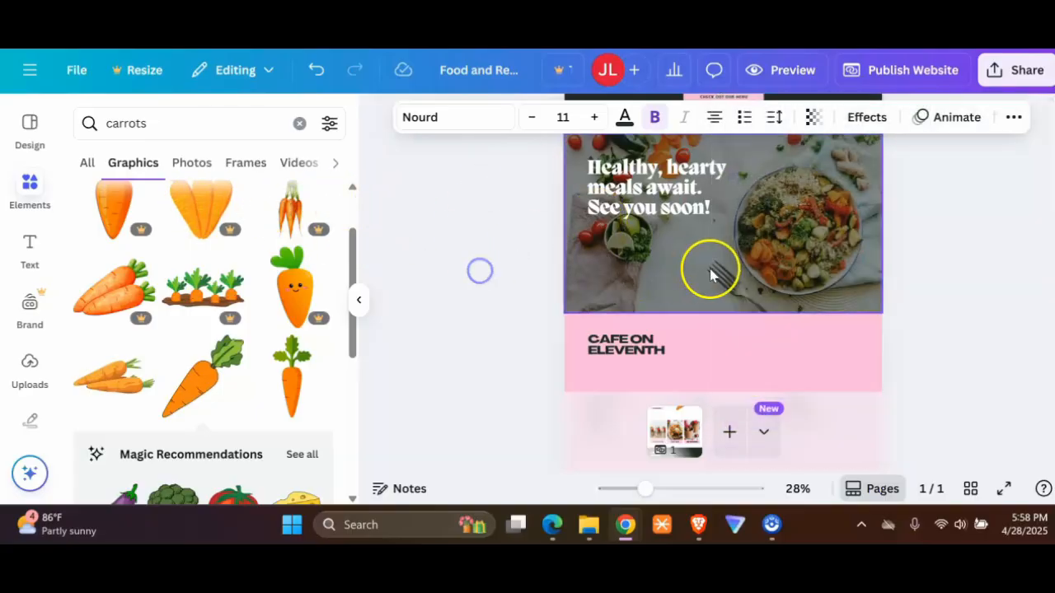
# Step: Look back over the page from the footer up to the Vegan Delights logo in the hero section
pyautogui.scroll(-3, 712, 276)
pyautogui.scroll(10, 705, 274)
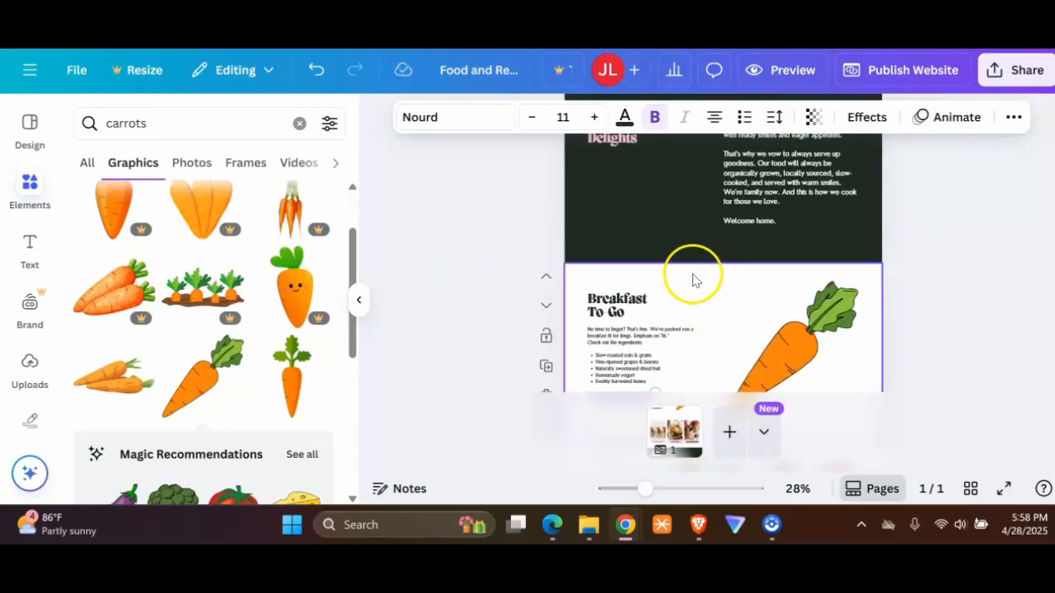
pyautogui.scroll(4, 695, 280)
pyautogui.scroll(1, 693, 279)
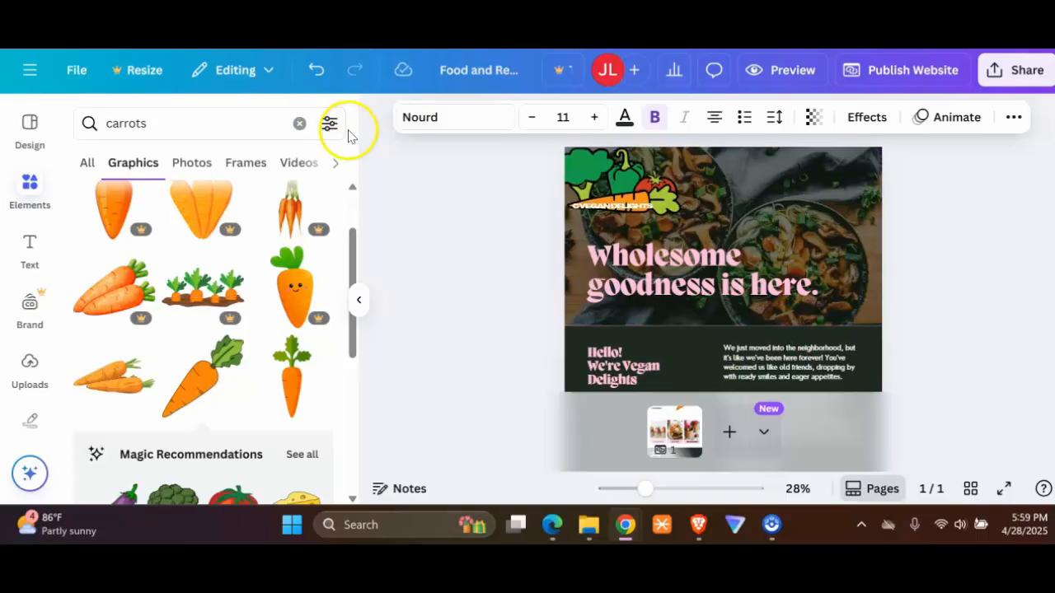
pyautogui.click(589, 183)
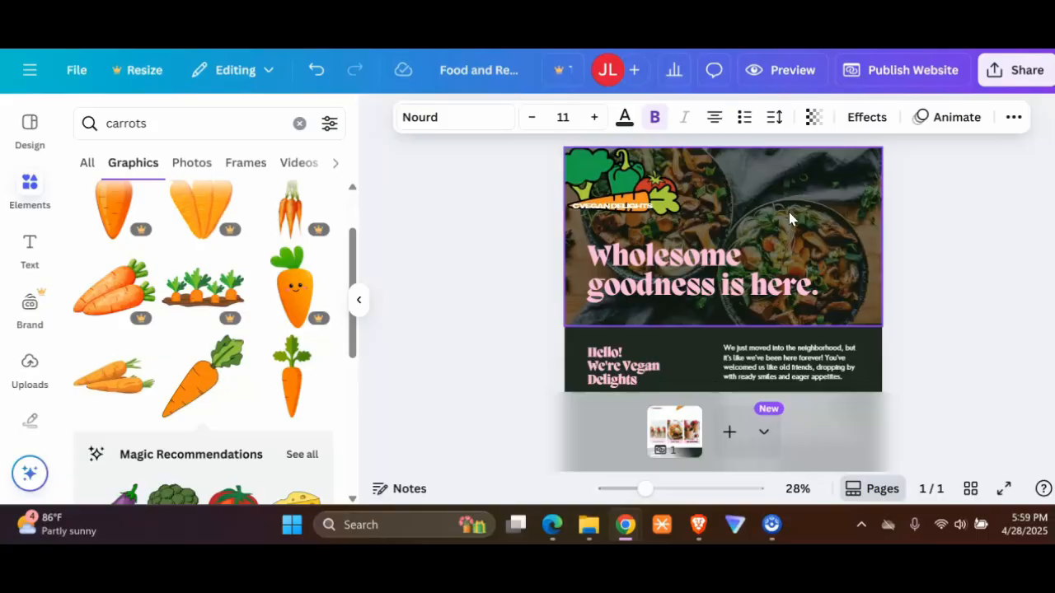
pyautogui.click(930, 165)
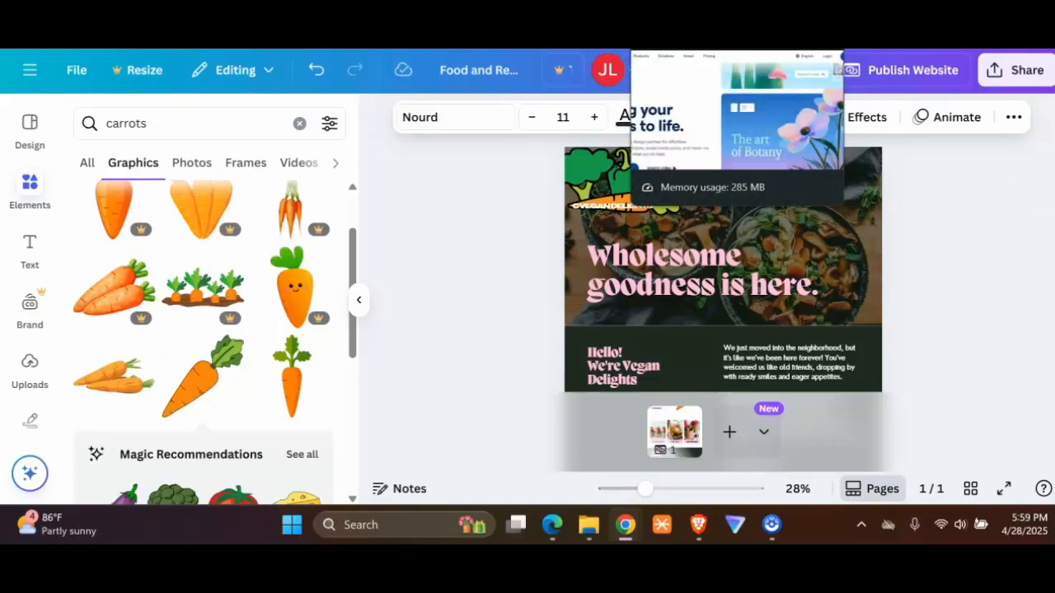
# Step: Switch to the Gamma website and look over its product offerings, including presentations, documents, social media and websites
pyautogui.click(688, 16)
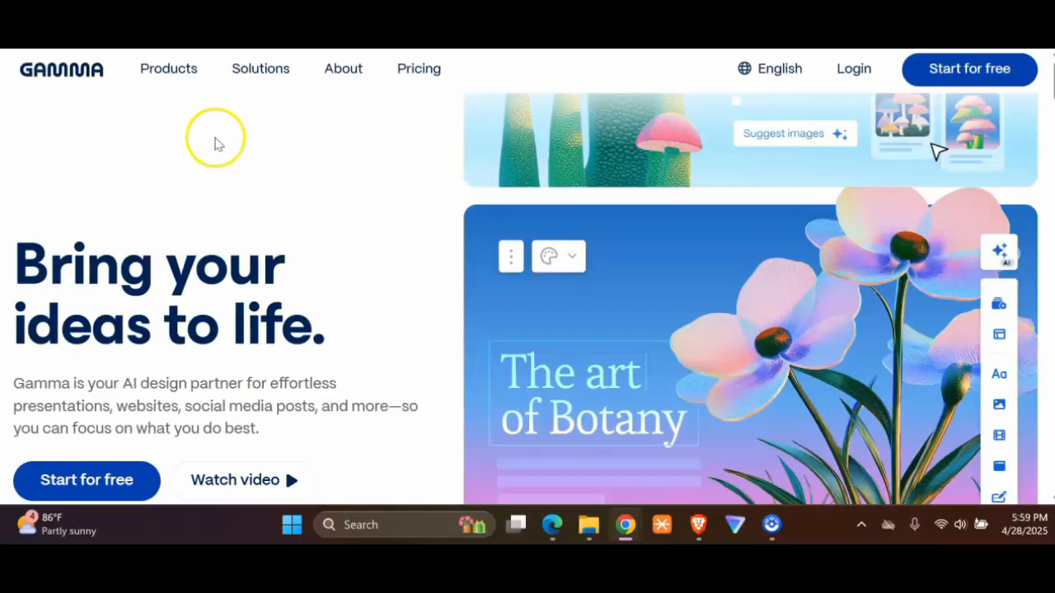
pyautogui.scroll(-5, 207, 257)
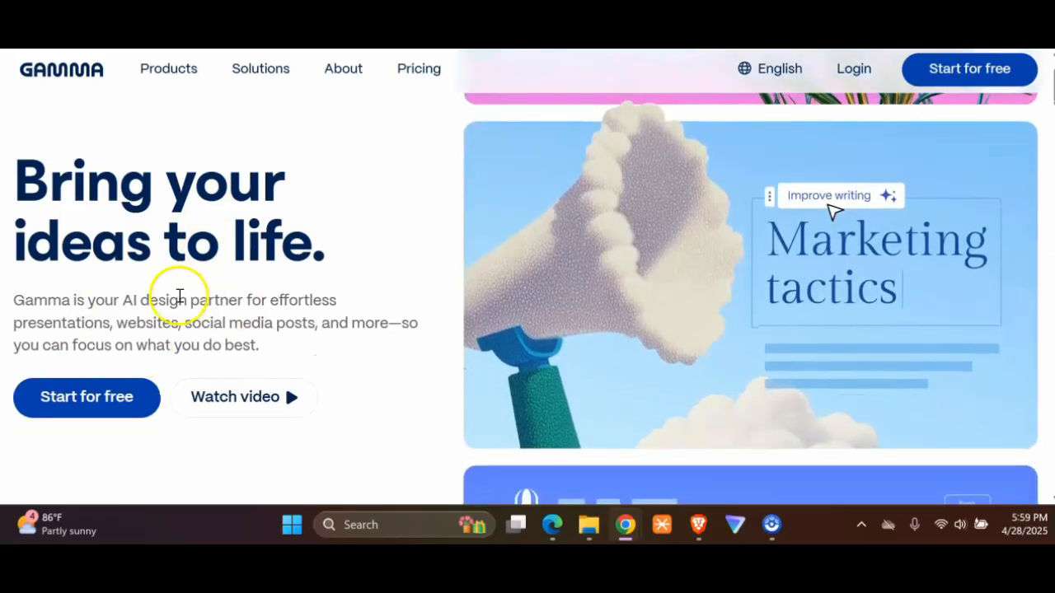
pyautogui.scroll(-1, 746, 215)
pyautogui.scroll(-5, 852, 222)
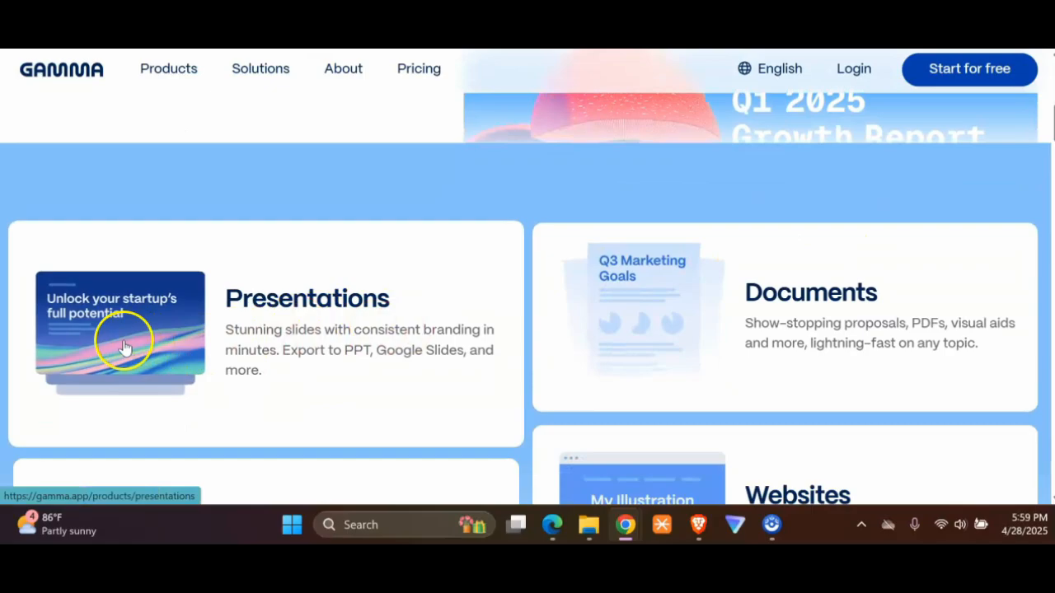
pyautogui.scroll(-2, 235, 341)
pyautogui.scroll(-6, 709, 247)
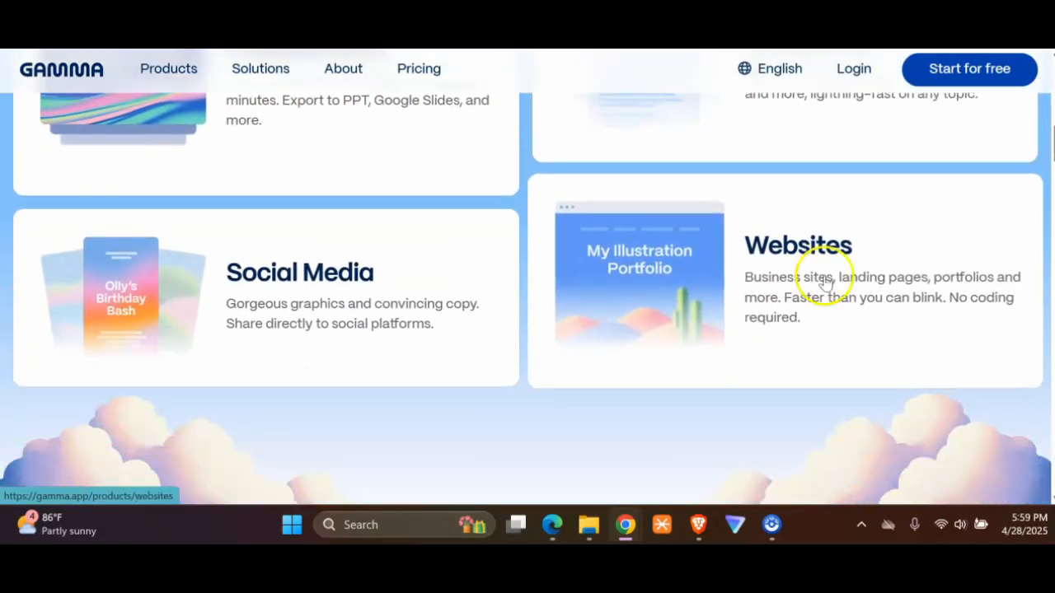
pyautogui.scroll(10, 380, 362)
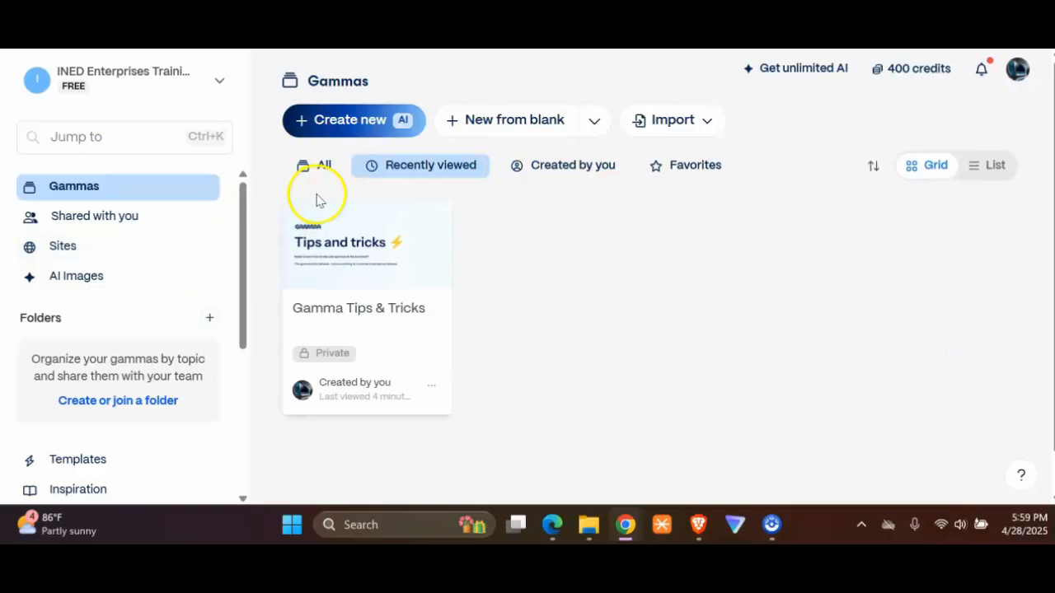
# Step: Start a new AI creation in Gamma using Generate and choose Webpage as the type of content
pyautogui.click(316, 130)
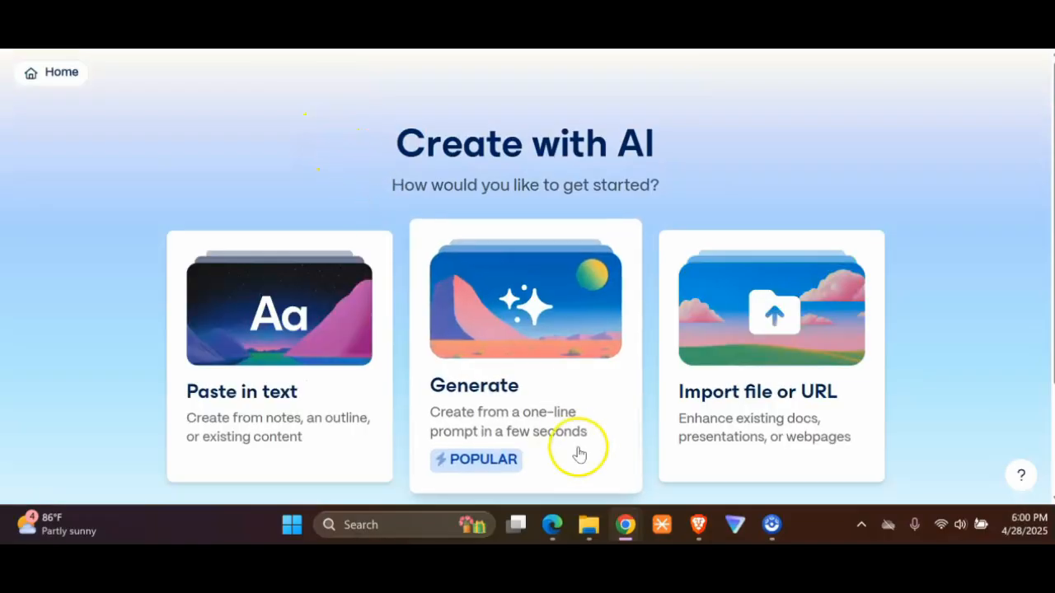
pyautogui.click(530, 370)
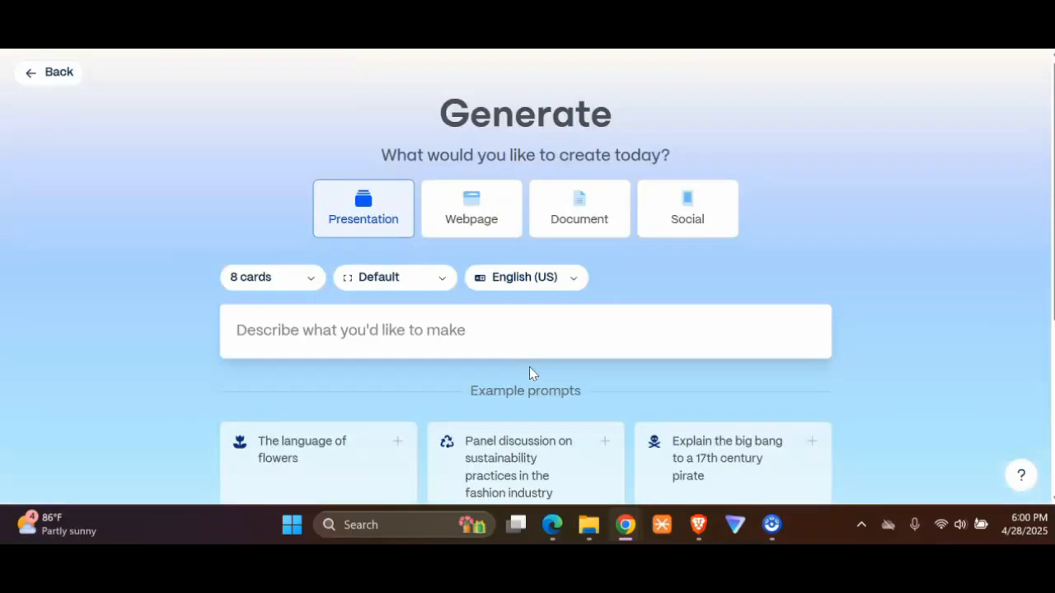
pyautogui.click(459, 218)
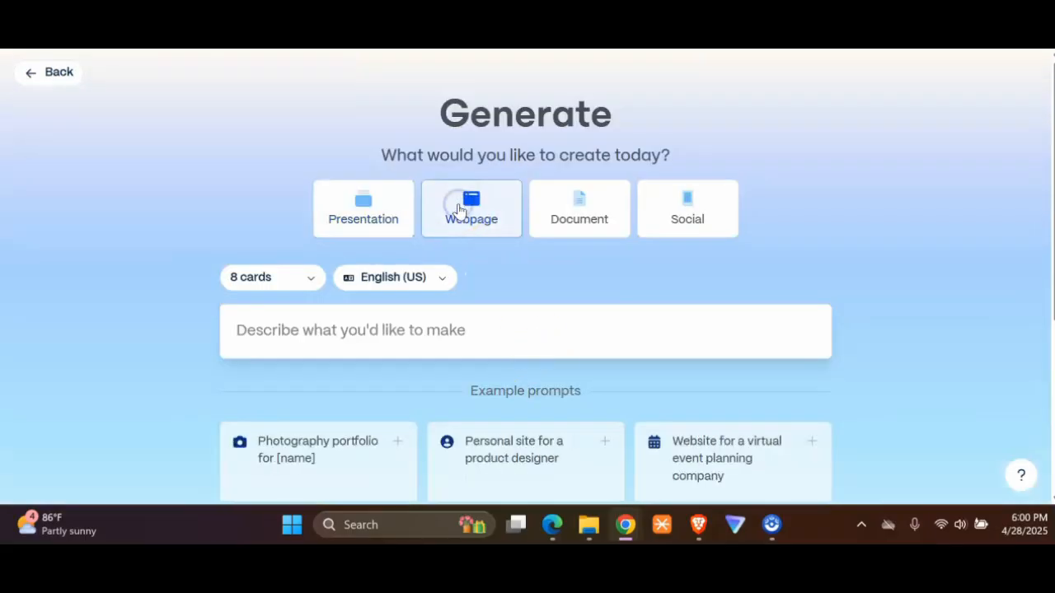
# Step: Generate an outline from the prompt "Create for me a bakery restaurant that specializes in baking cookies" and look through its cards
pyautogui.click(374, 354)
pyautogui.click(367, 331)
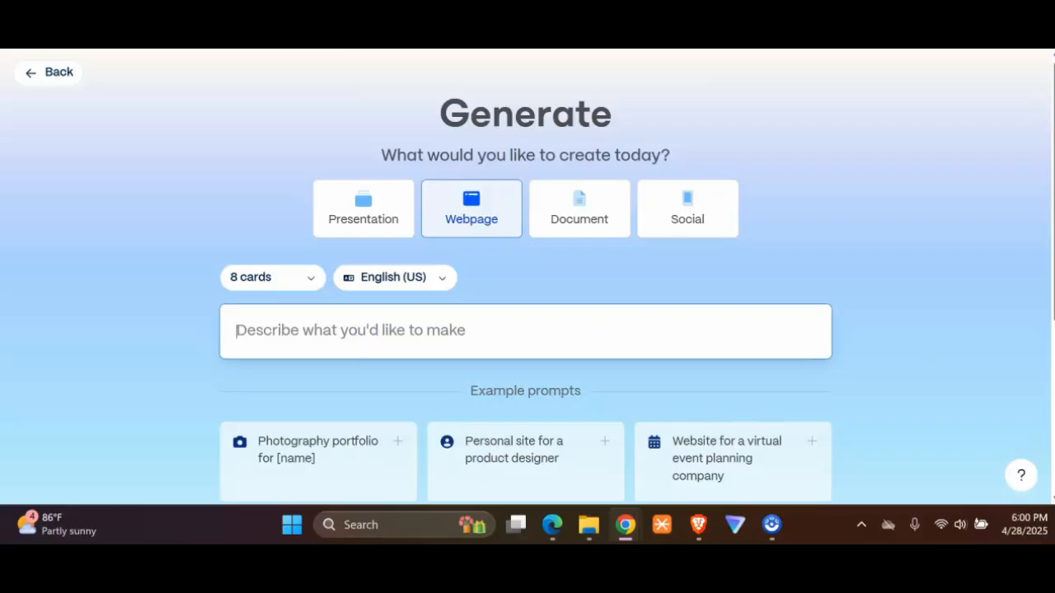
pyautogui.write('Create for me a bakery restaurant that specializes in baking cookies')
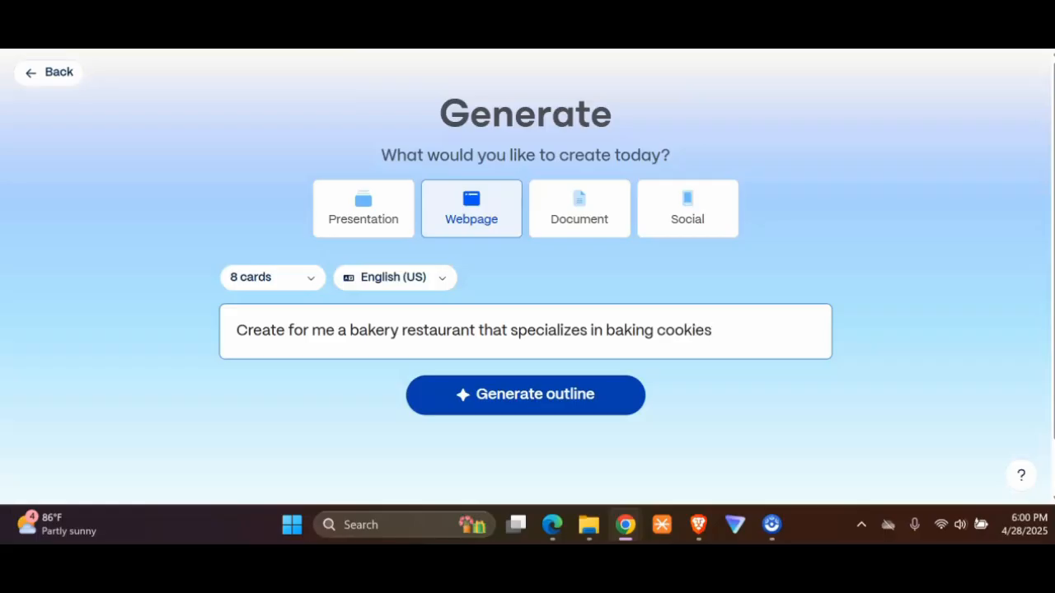
pyautogui.click(529, 396)
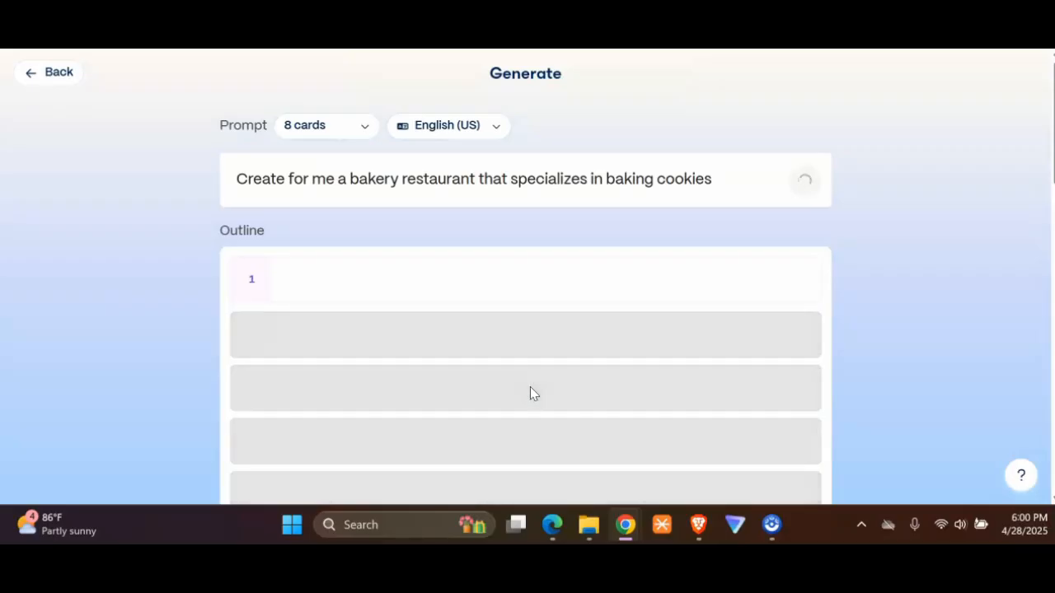
pyautogui.scroll(-7, 534, 393)
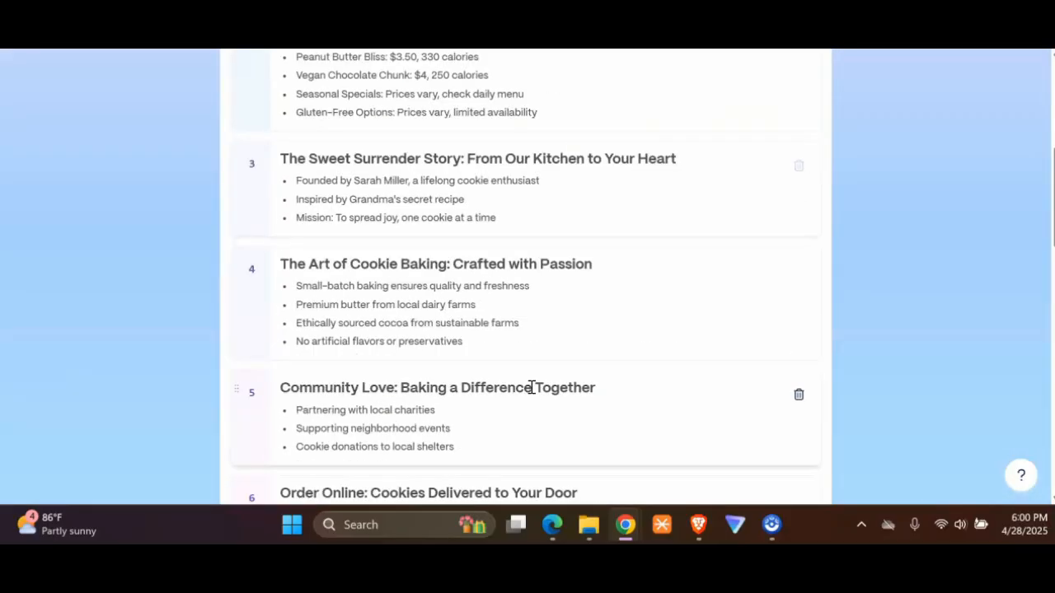
# Step: Check the outline, theme and content settings, then generate the eight-card webpage from the cookie bakery outline
pyautogui.scroll(-2, 532, 394)
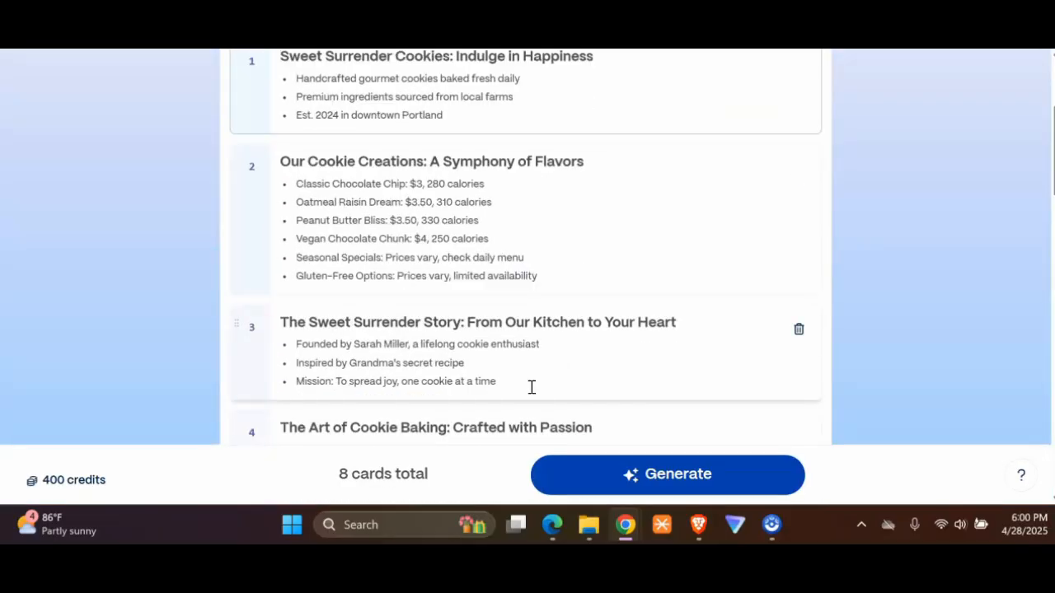
pyautogui.scroll(-2, 523, 258)
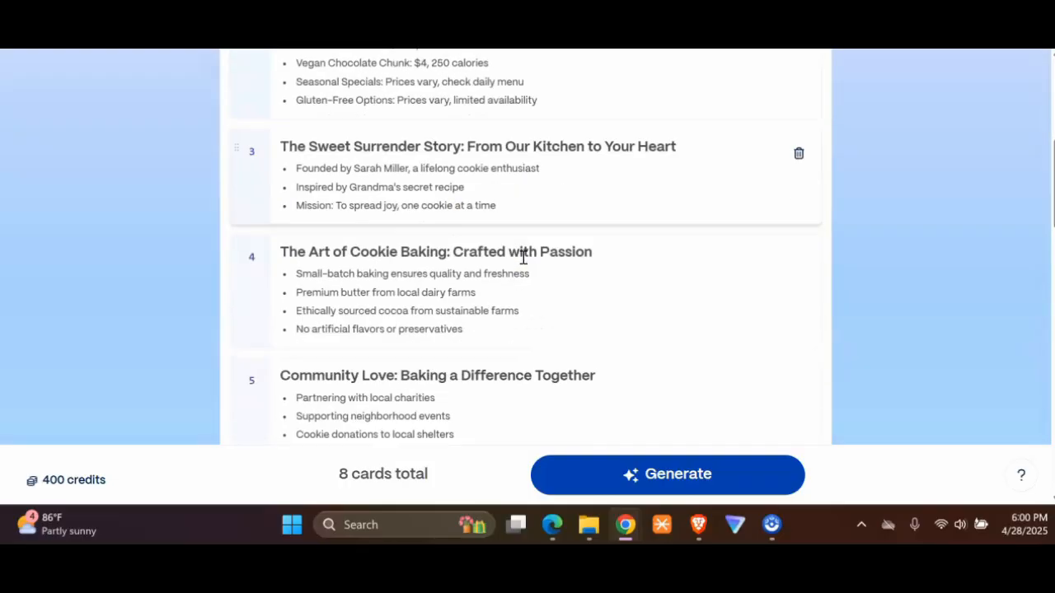
pyautogui.scroll(-5, 523, 258)
pyautogui.scroll(-3, 524, 256)
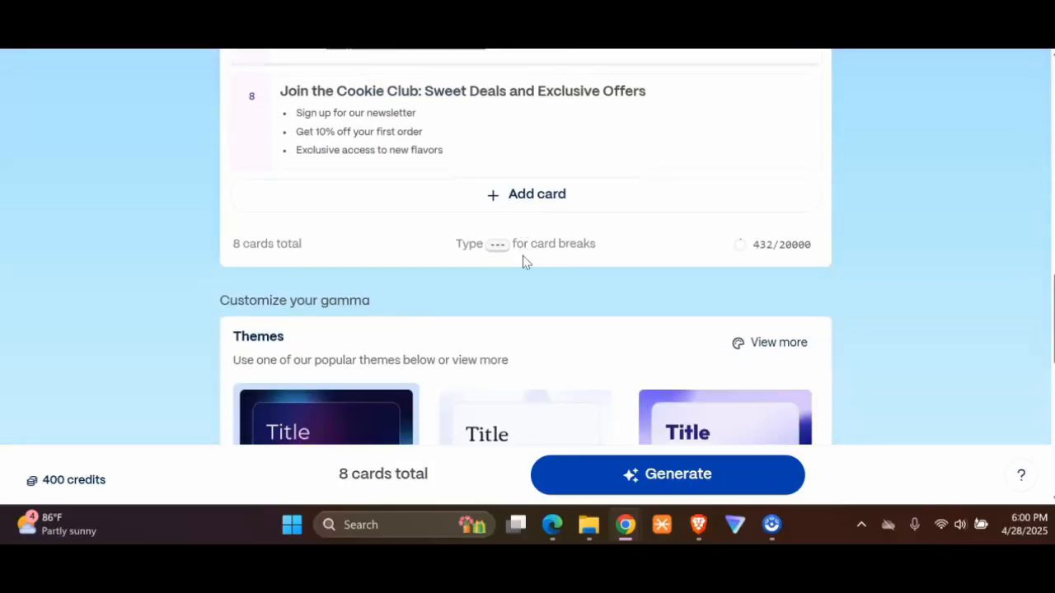
pyautogui.scroll(-4, 523, 262)
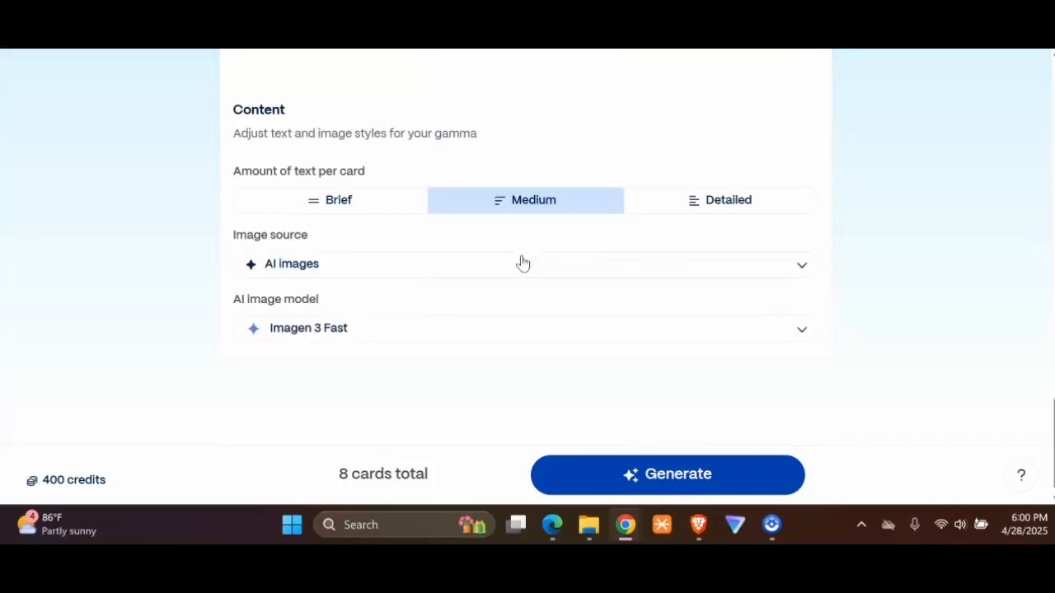
pyautogui.scroll(15, 513, 263)
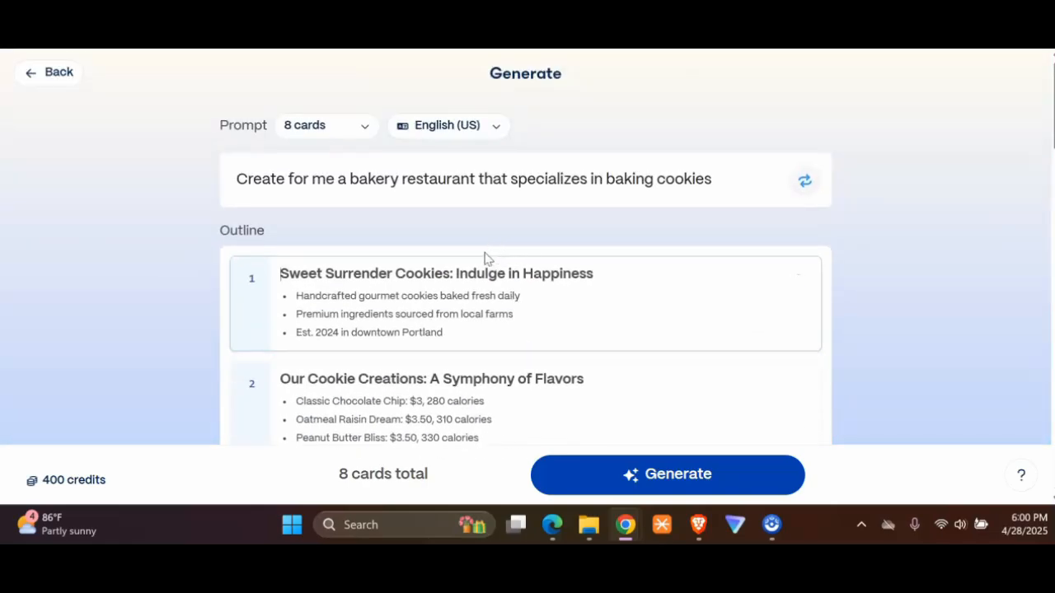
pyautogui.click(677, 475)
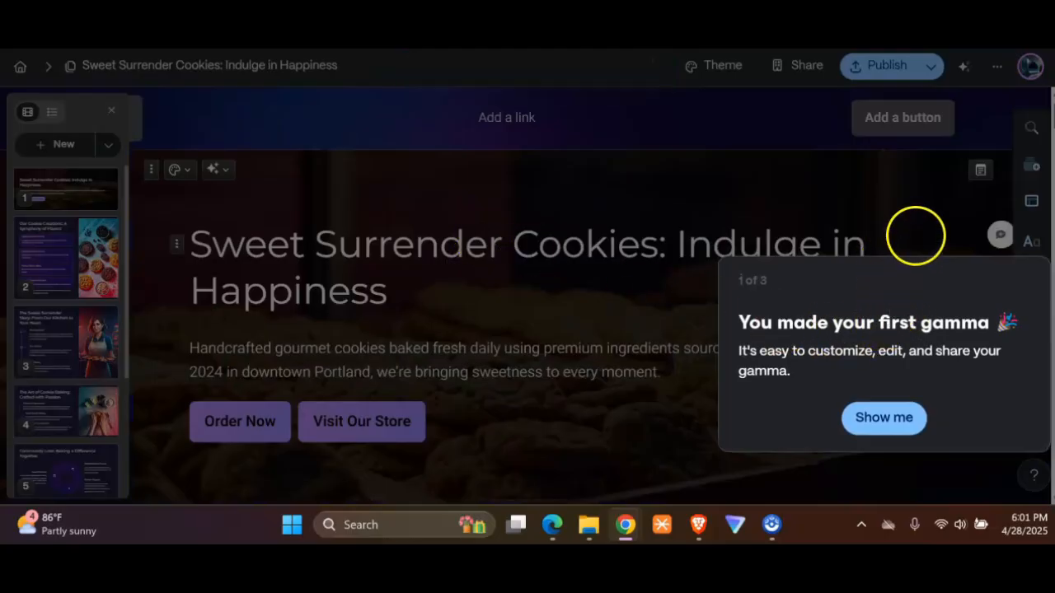
# Step: Go through the introductory tour on cards and editable blocks to its end and enter the editor
pyautogui.click(864, 417)
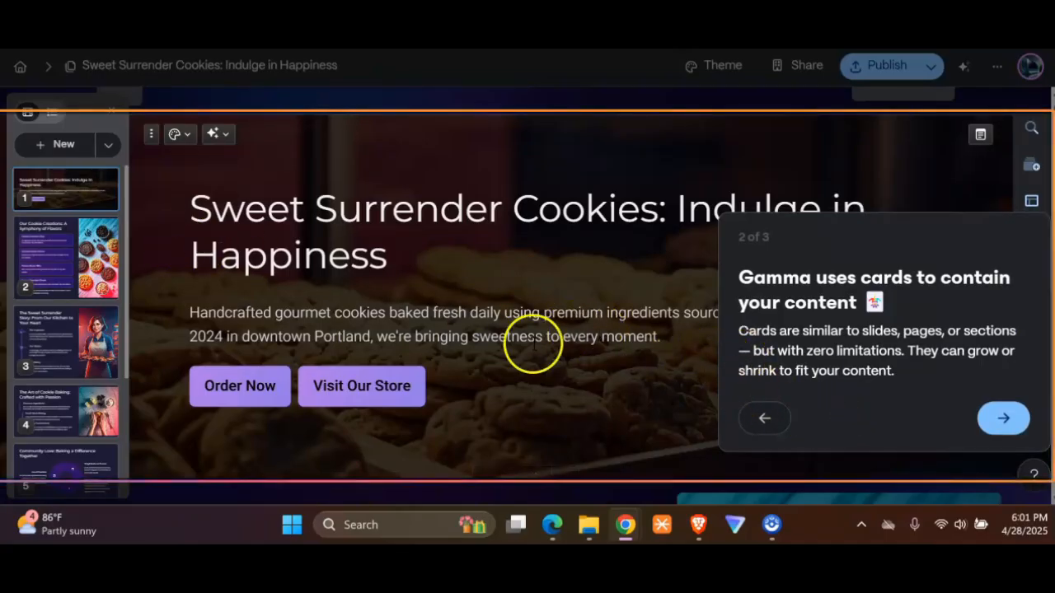
pyautogui.click(467, 314)
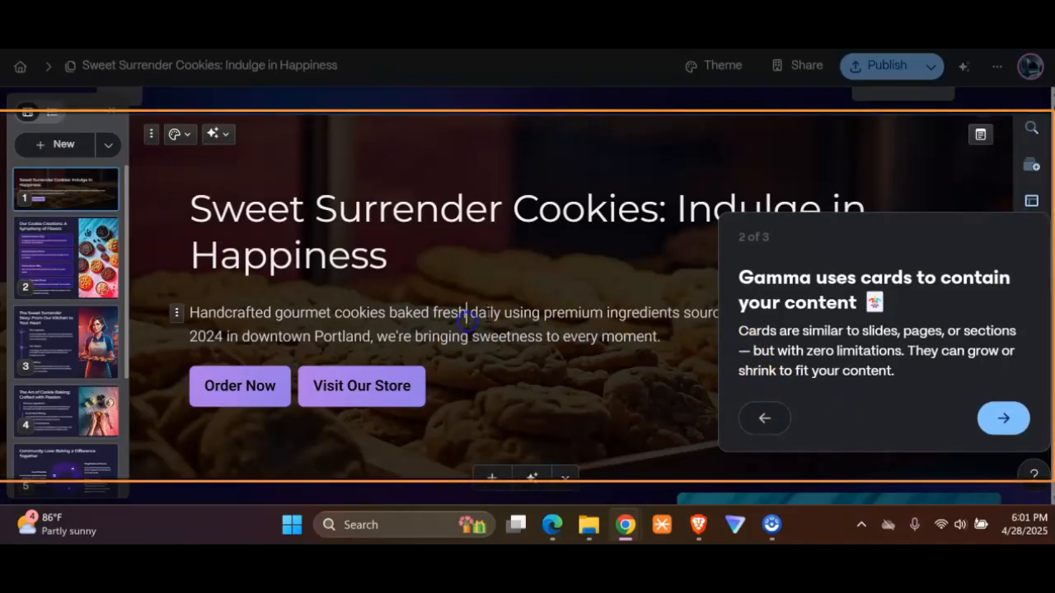
pyautogui.click(1001, 419)
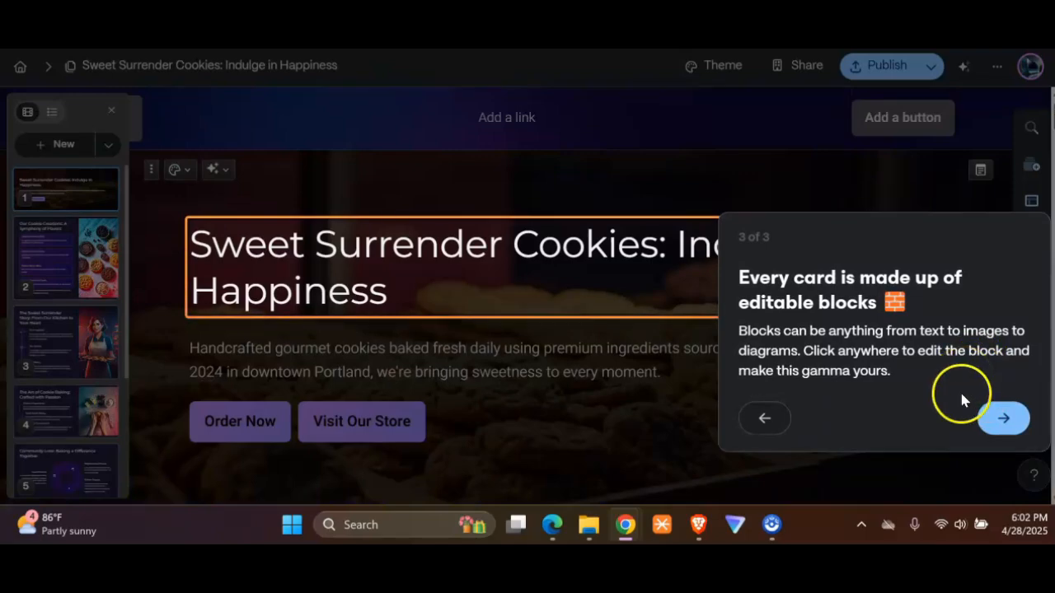
pyautogui.click(1005, 417)
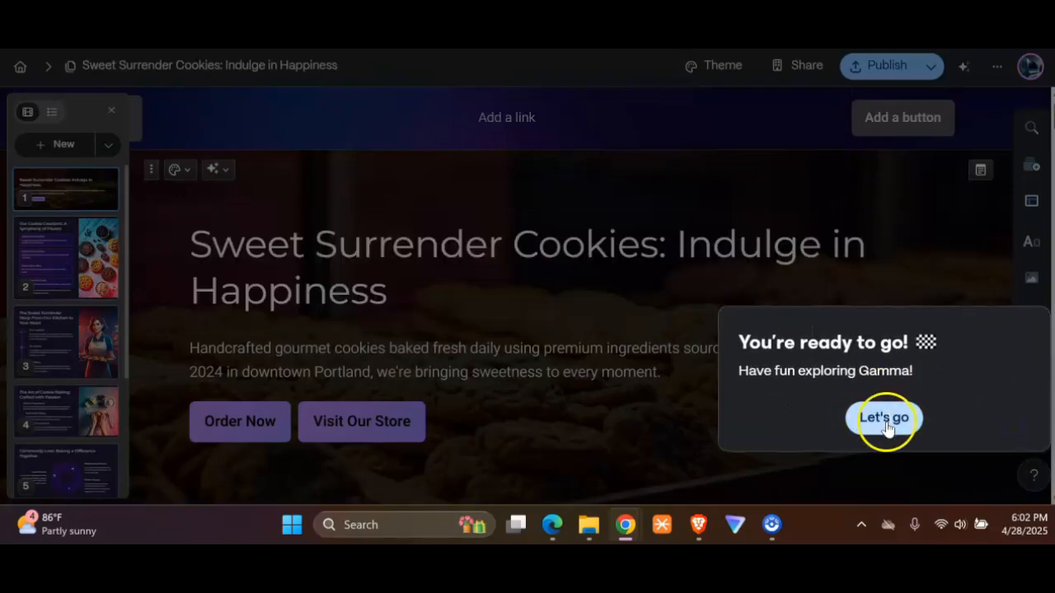
pyautogui.click(884, 418)
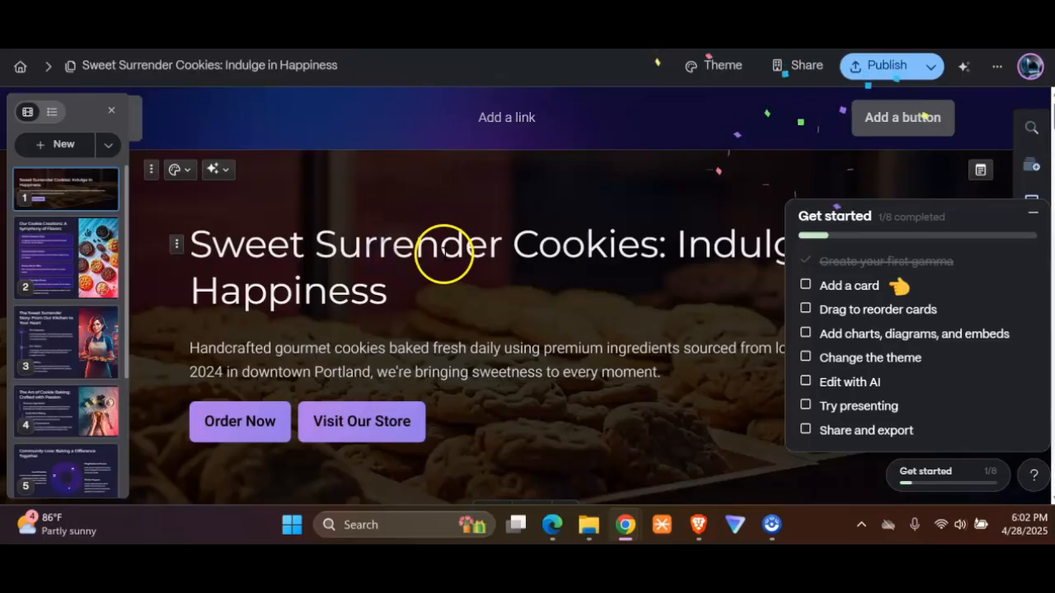
# Step: Examine the hero card's text and the link, style, alignment and color options of the Order Now and Visit Our Store buttons
pyautogui.moveTo(502, 245); pyautogui.dragTo(492, 247)
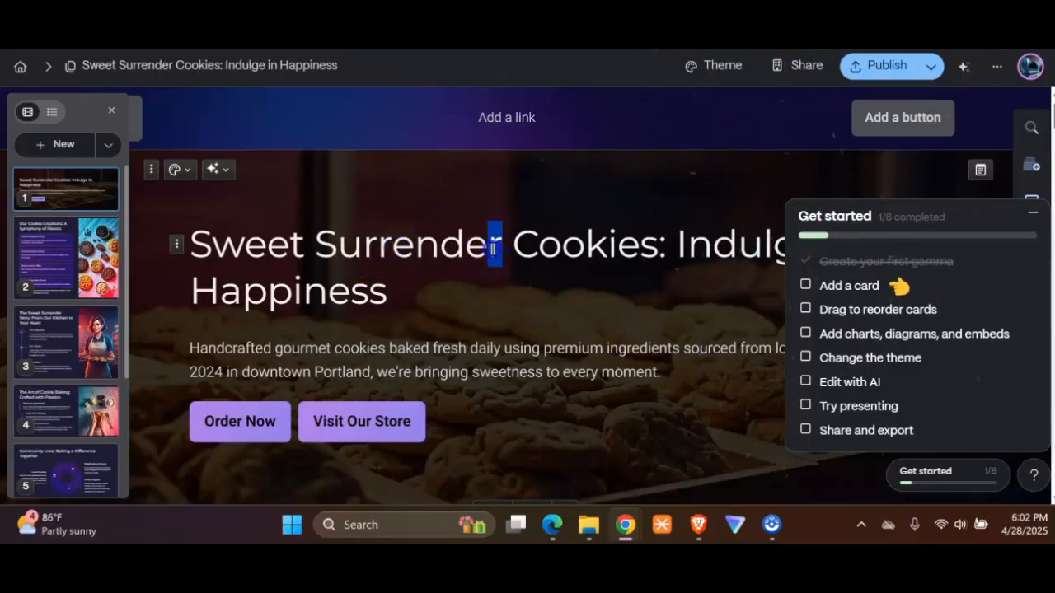
pyautogui.click(639, 348)
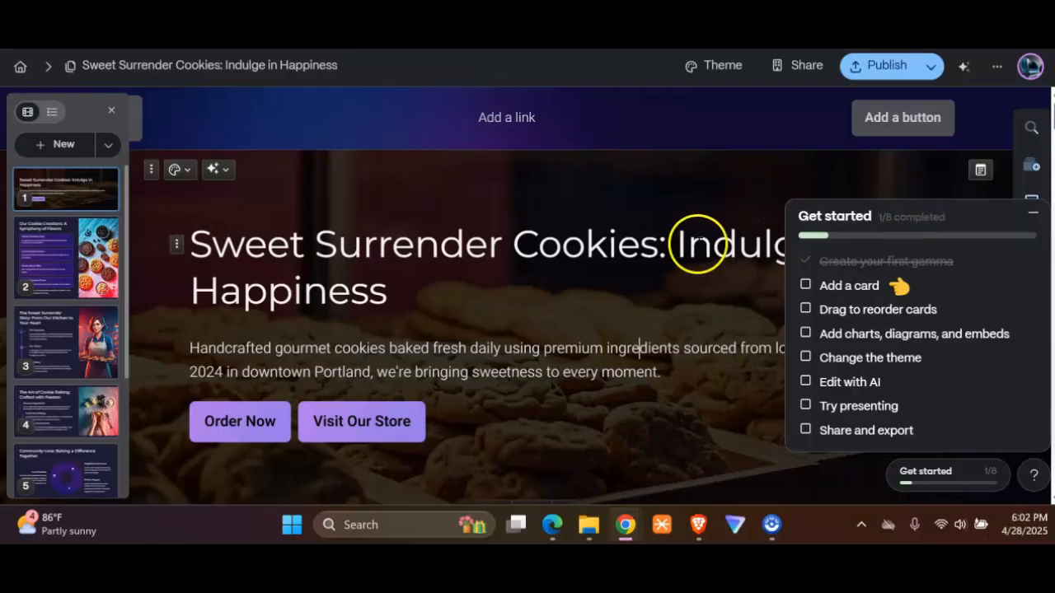
pyautogui.scroll(-1, 498, 259)
pyautogui.scroll(-2, 498, 258)
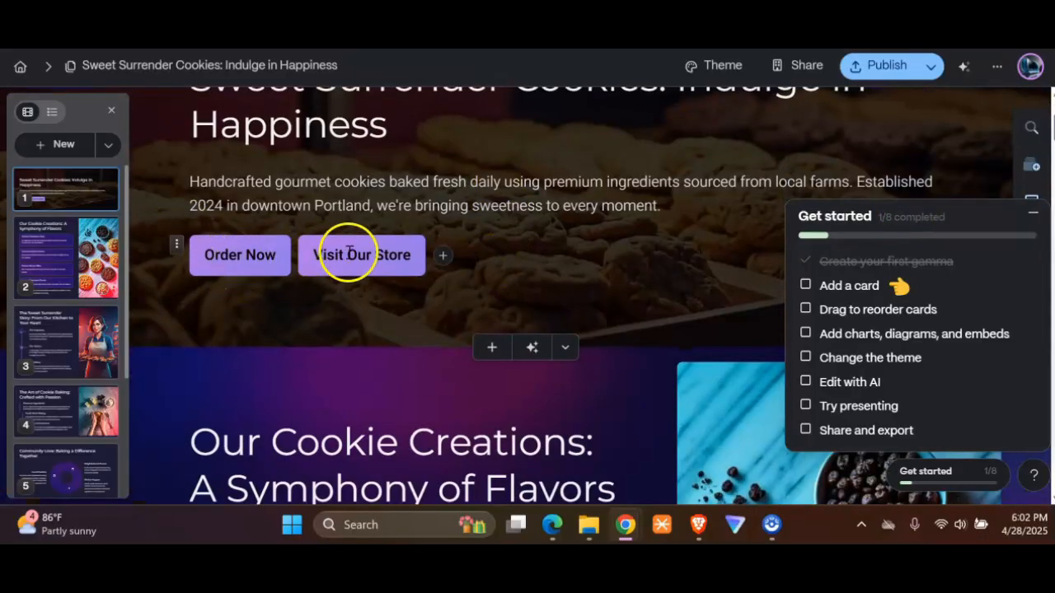
pyautogui.click(255, 252)
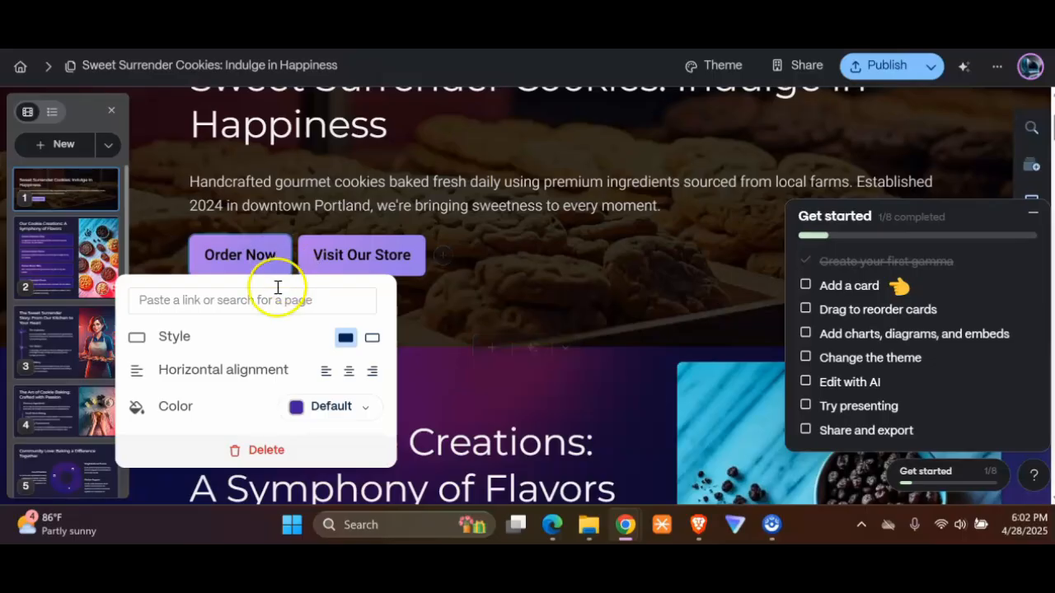
pyautogui.click(376, 254)
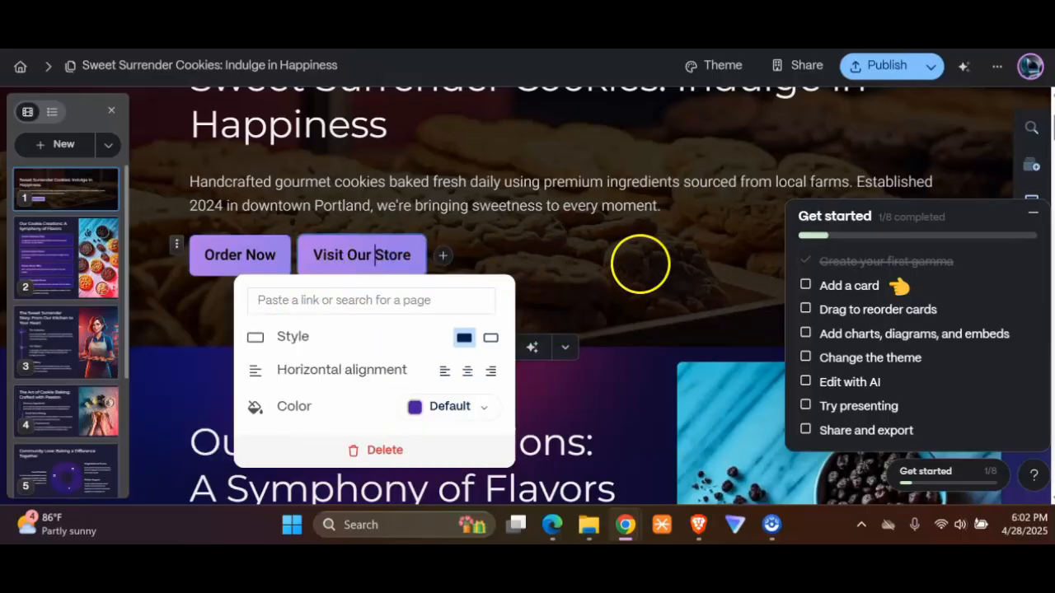
# Step: Look through the generated cards from Our Cookie Creations down to the Cookie Club section at the end of the page
pyautogui.scroll(-5, 640, 263)
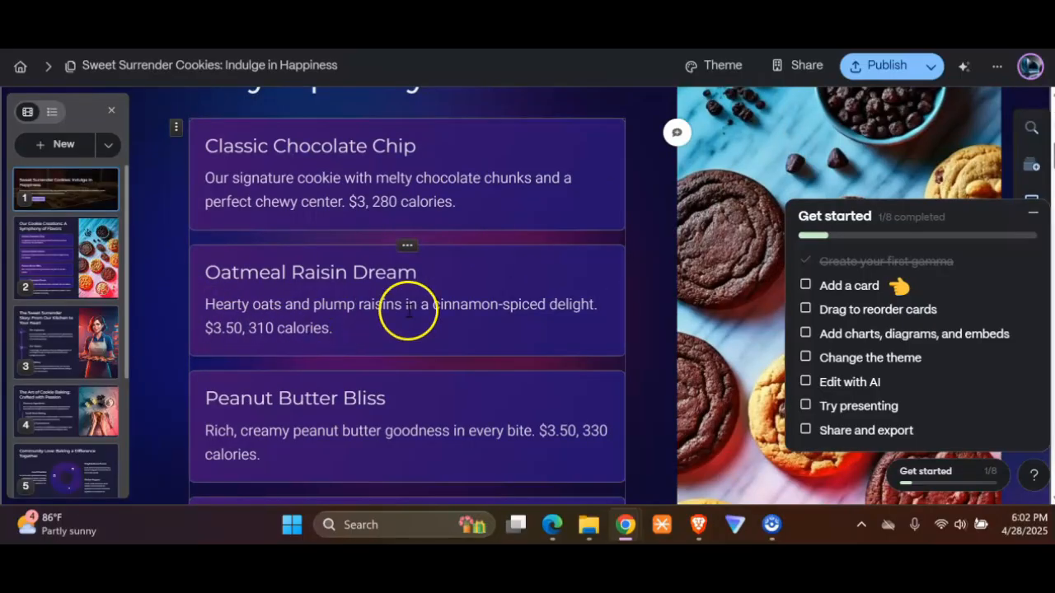
pyautogui.scroll(-4, 453, 280)
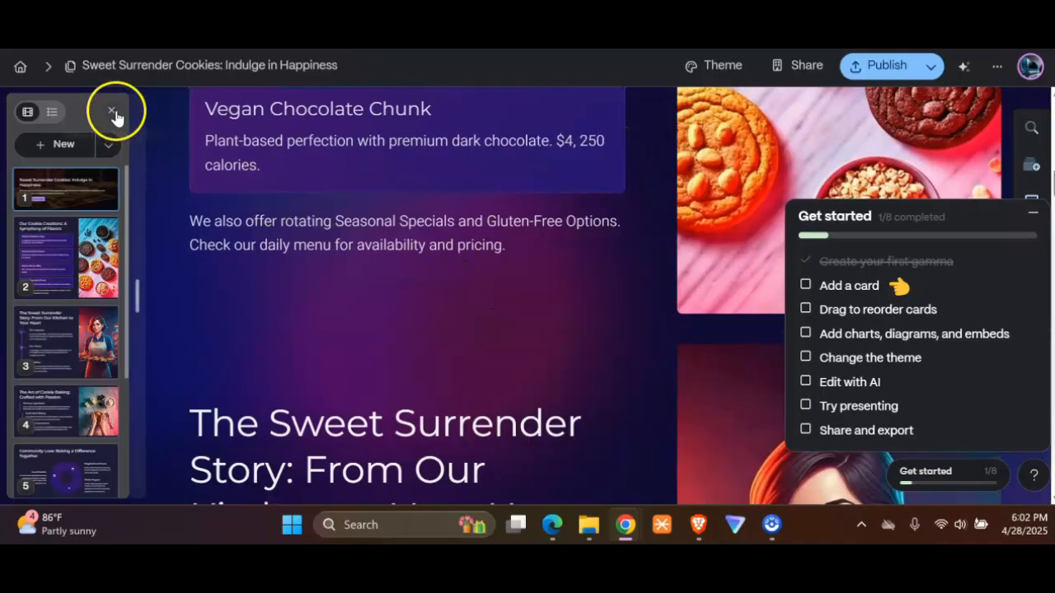
pyautogui.scroll(-3, 548, 256)
pyautogui.scroll(-9, 548, 255)
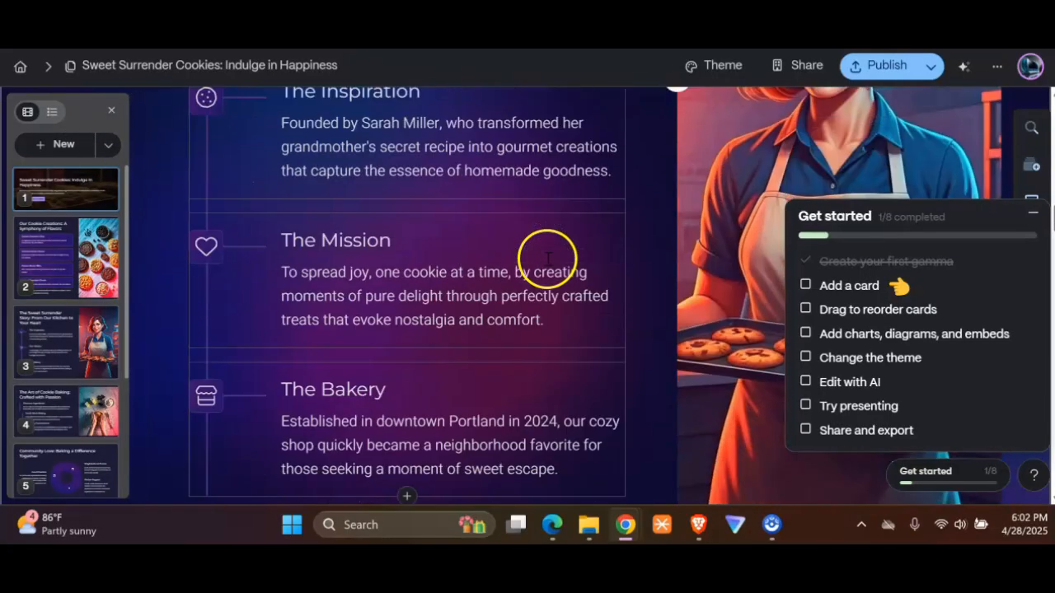
pyautogui.scroll(-5, 528, 261)
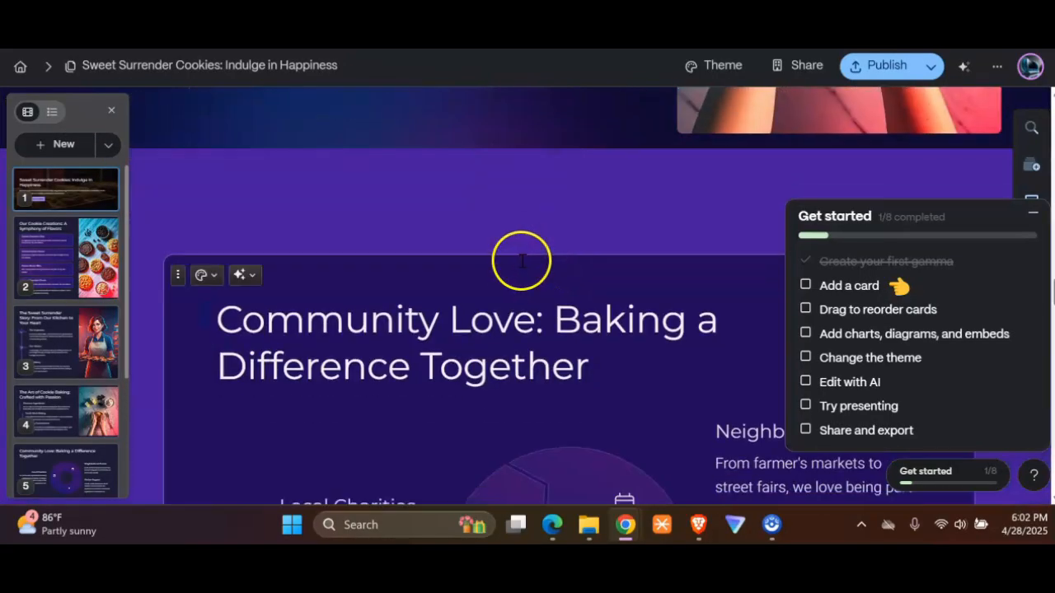
pyautogui.scroll(4, 508, 262)
pyautogui.scroll(-9, 508, 257)
pyautogui.scroll(-12, 511, 262)
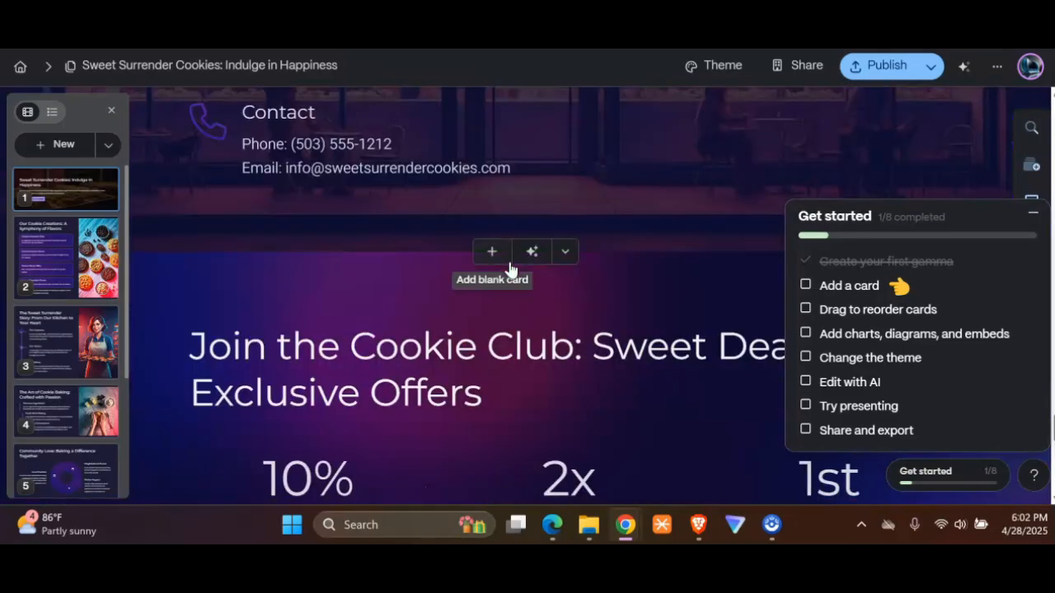
pyautogui.scroll(-4, 509, 267)
# Step: Collapse the Get started checklist and show the site's publishing and preview options
pyautogui.click(929, 67)
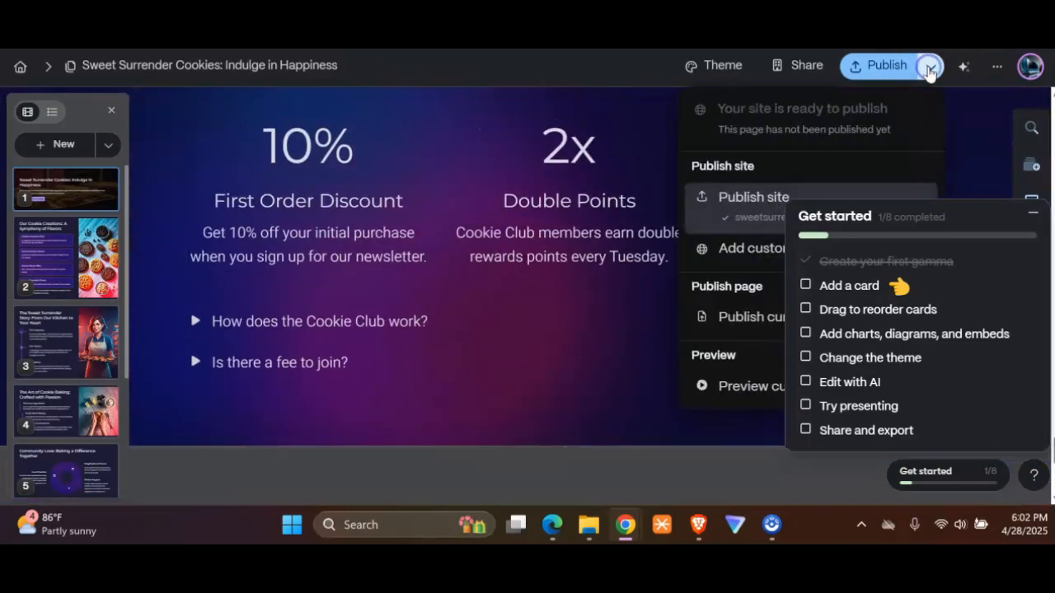
pyautogui.click(1031, 213)
pyautogui.click(931, 68)
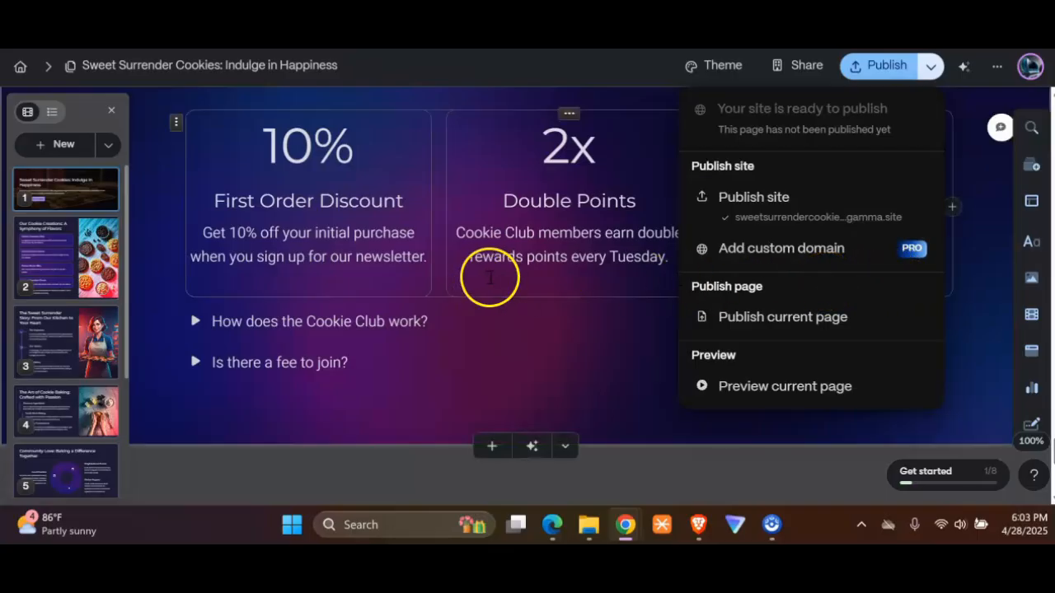
# Step: Look back over the page from the Cookie Club section up to the Order Online card
pyautogui.scroll(-5, 481, 279)
pyautogui.scroll(15, 490, 286)
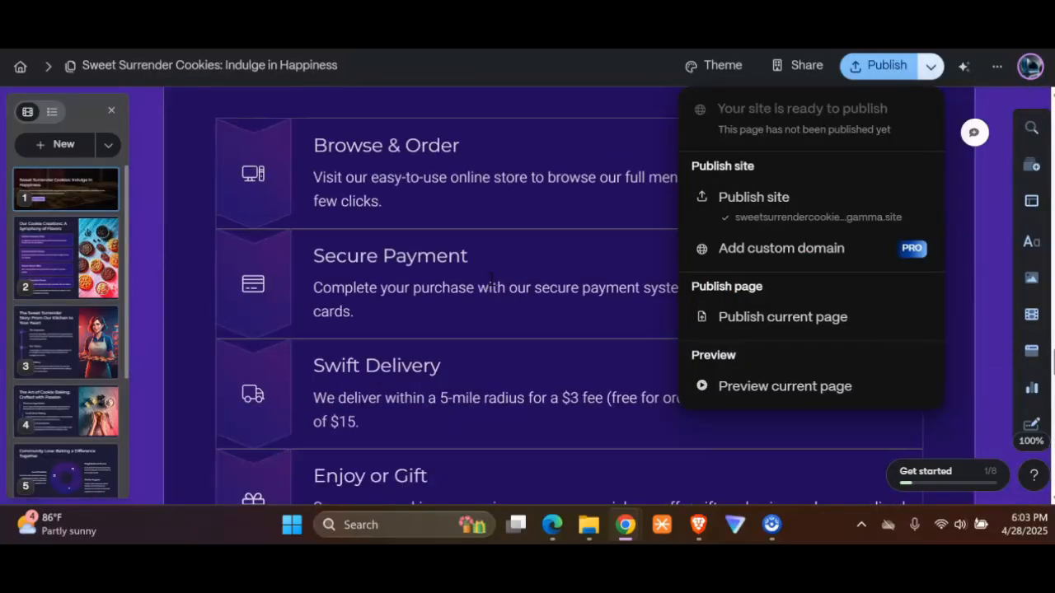
pyautogui.scroll(2, 491, 284)
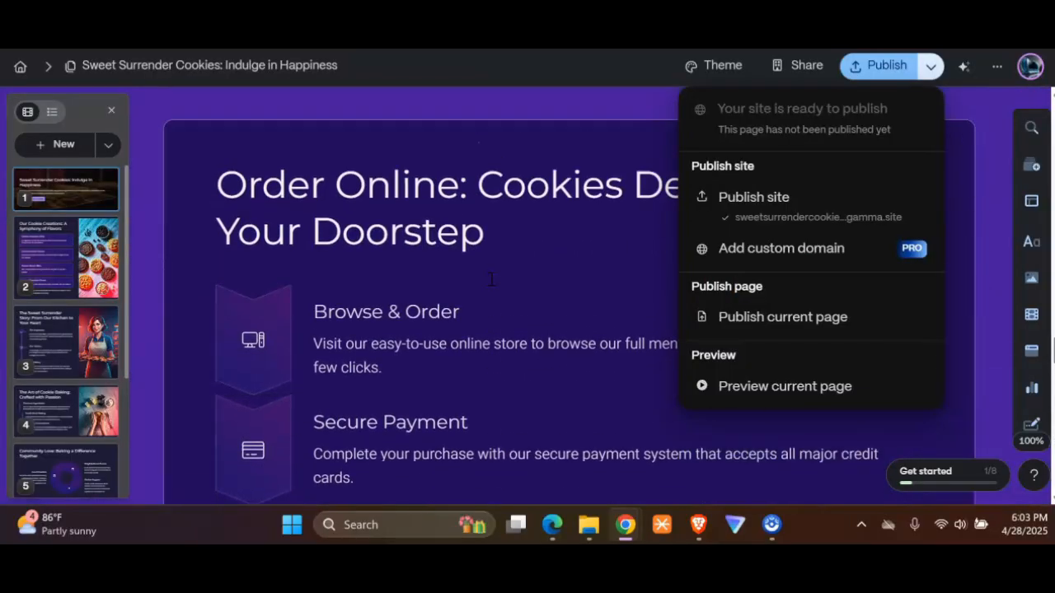